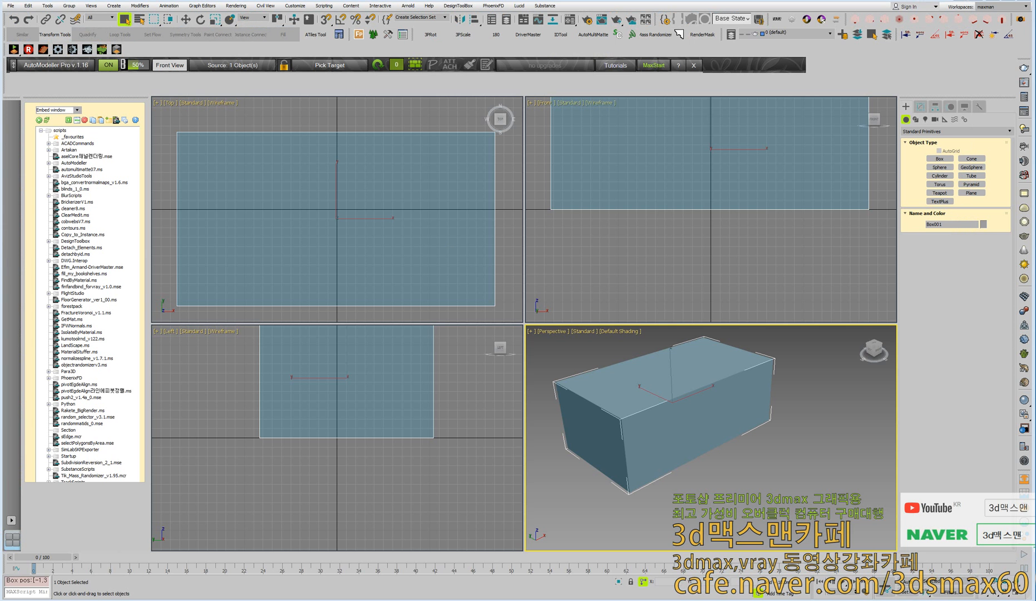
# Add a Shell modifier to the box and set its outer amount to 50 mm
pyautogui.rightClick(575, 355)
pyautogui.click(581, 359)
pyautogui.press('x')
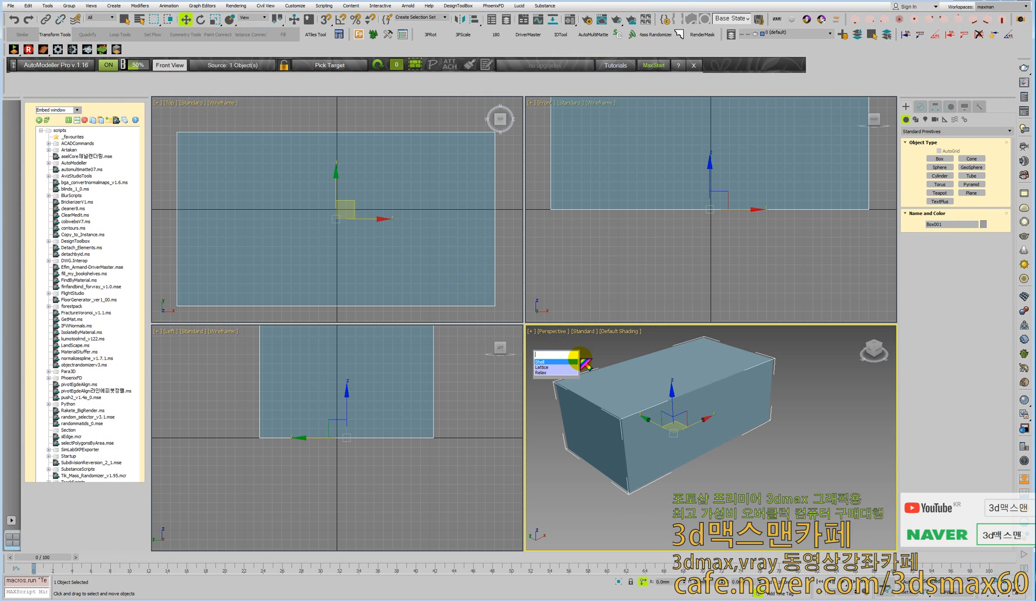
pyautogui.press('Return')
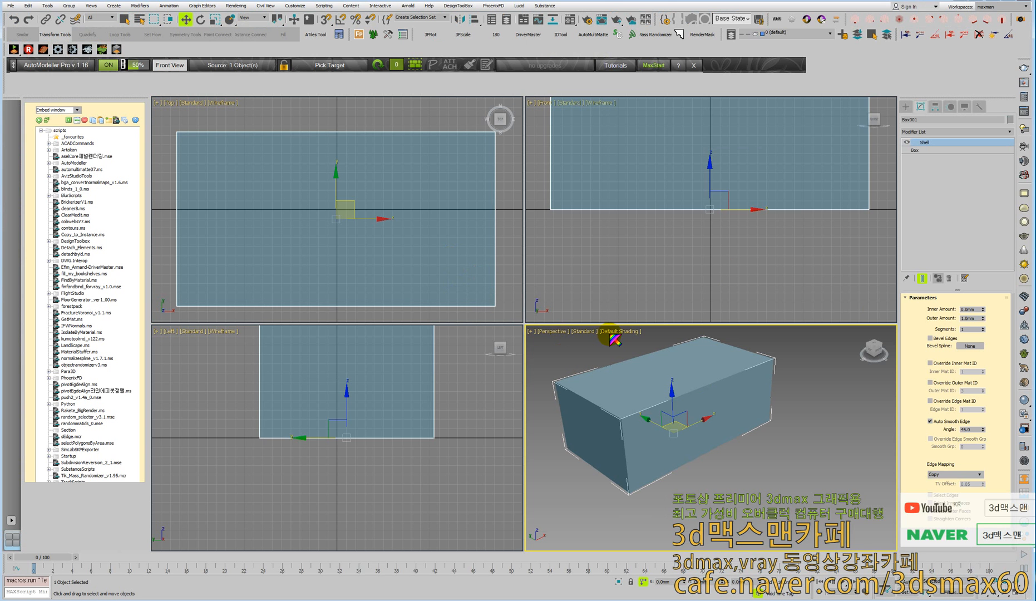
pyautogui.doubleClick(963, 317)
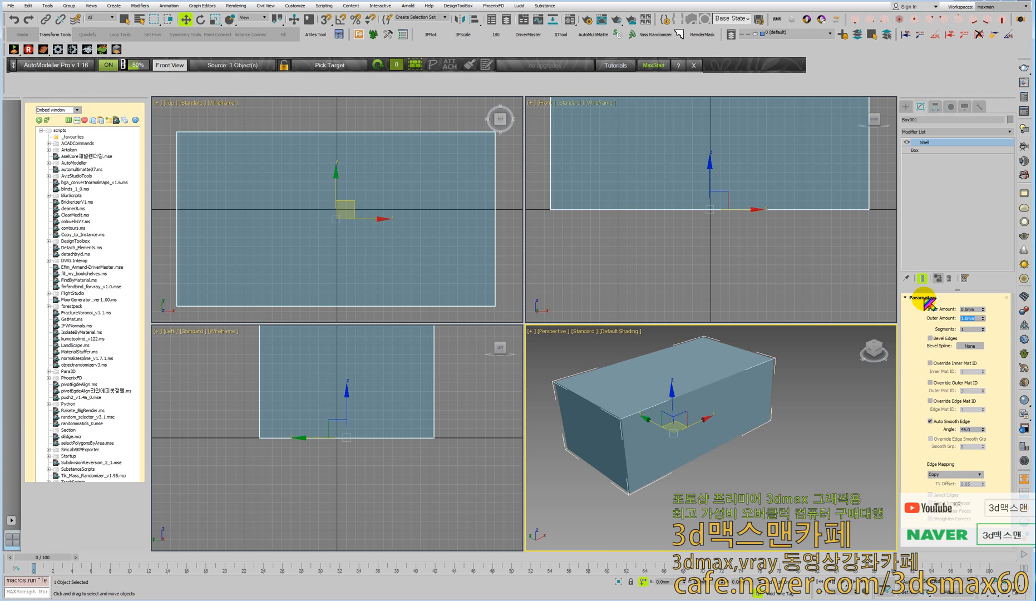
pyautogui.press('Return')
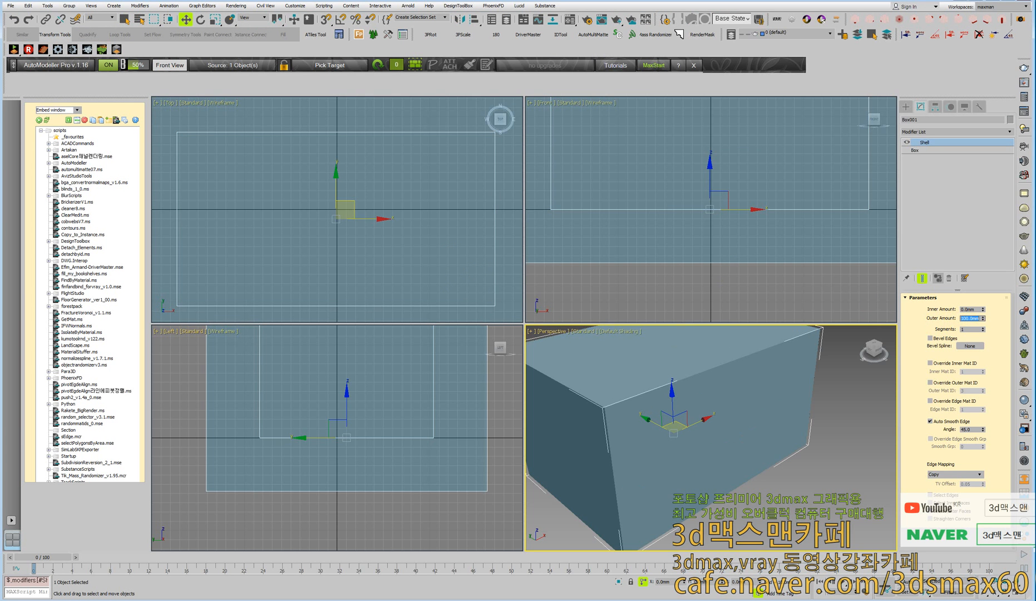
pyautogui.write('50')
pyautogui.press('Return')
# Draw a closed freeform line with rounded curves over the lower middle of the box in the Front view
pyautogui.scroll(-3, 411, 165)
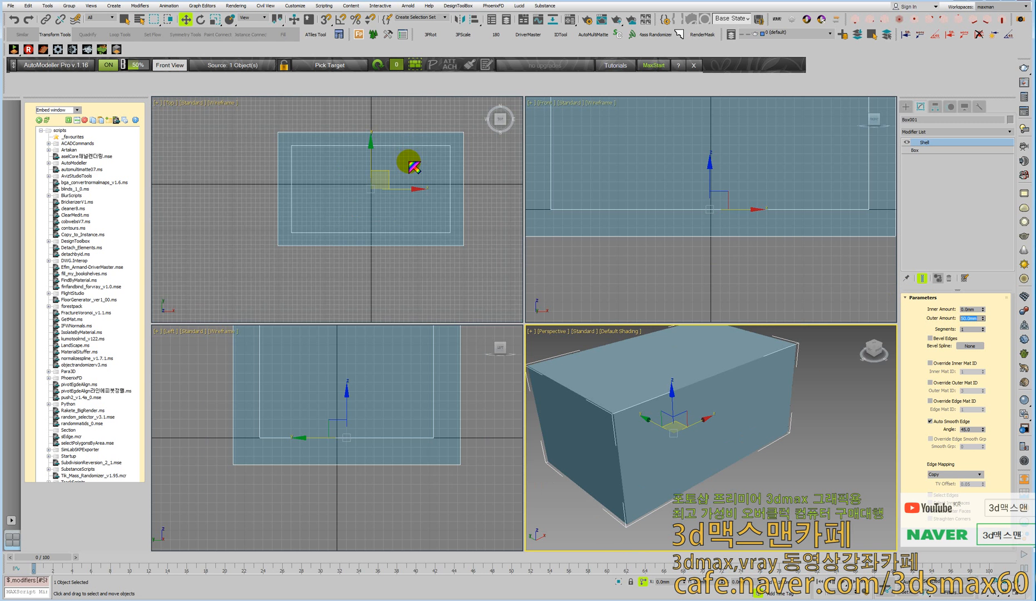
pyautogui.moveTo(410, 164); pyautogui.dragTo(392, 188, button='middle')
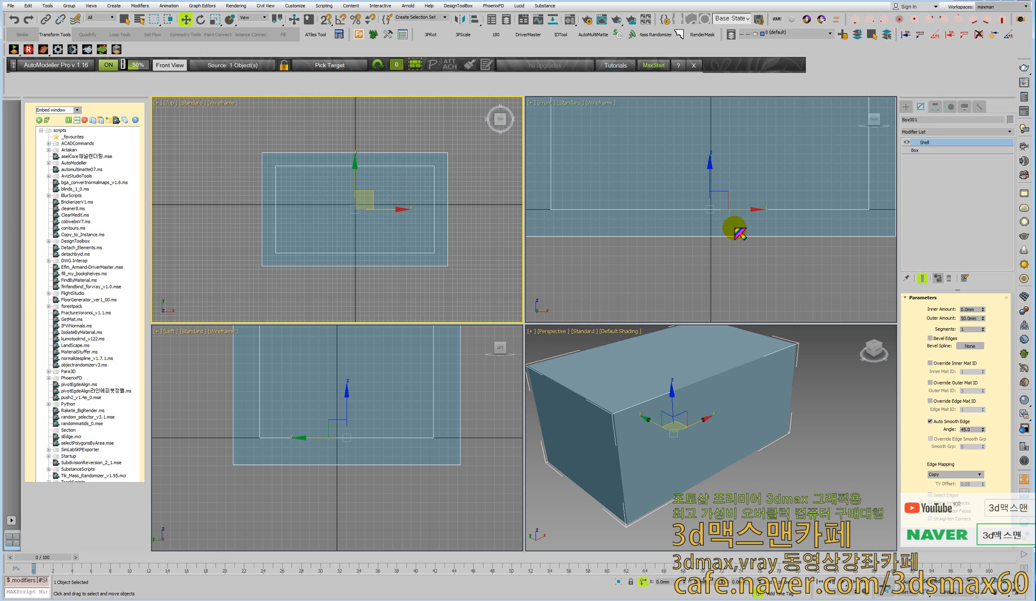
pyautogui.moveTo(735, 228); pyautogui.dragTo(737, 261, button='middle')
pyautogui.scroll(-2, 737, 261)
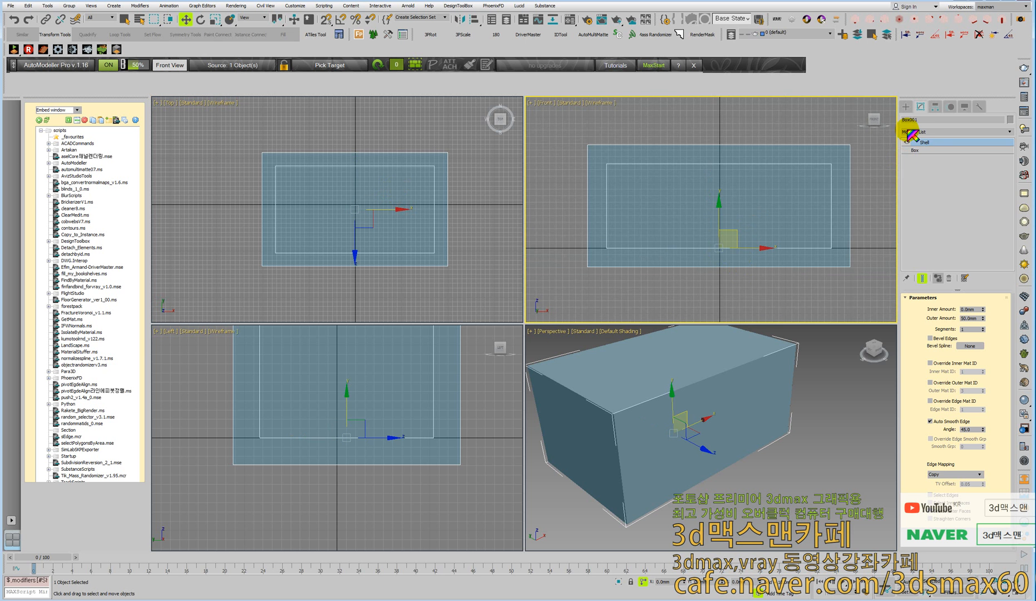
pyautogui.click(906, 106)
pyautogui.click(915, 119)
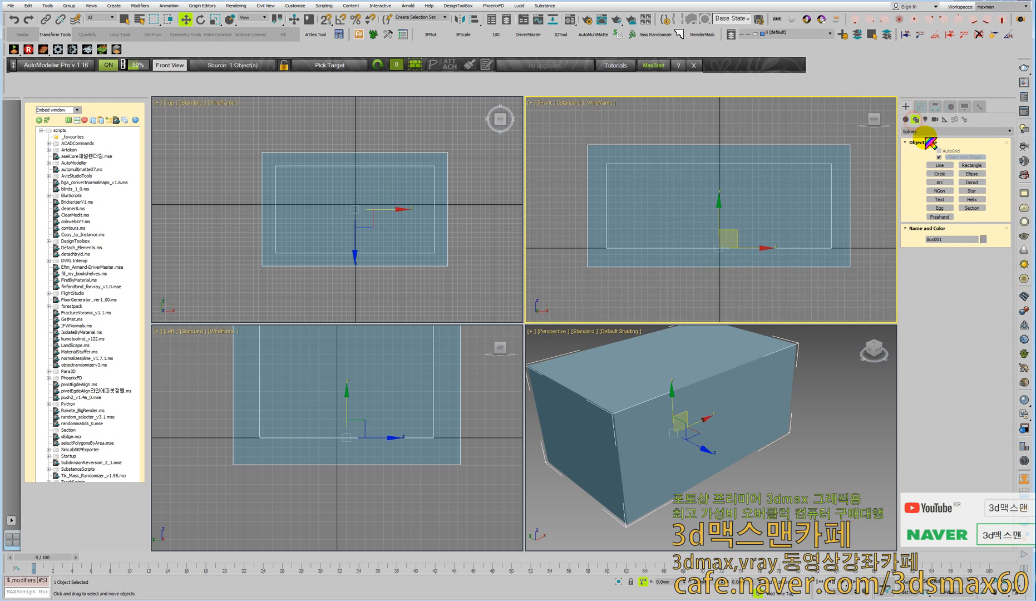
pyautogui.click(940, 165)
pyautogui.click(677, 280)
pyautogui.click(653, 250)
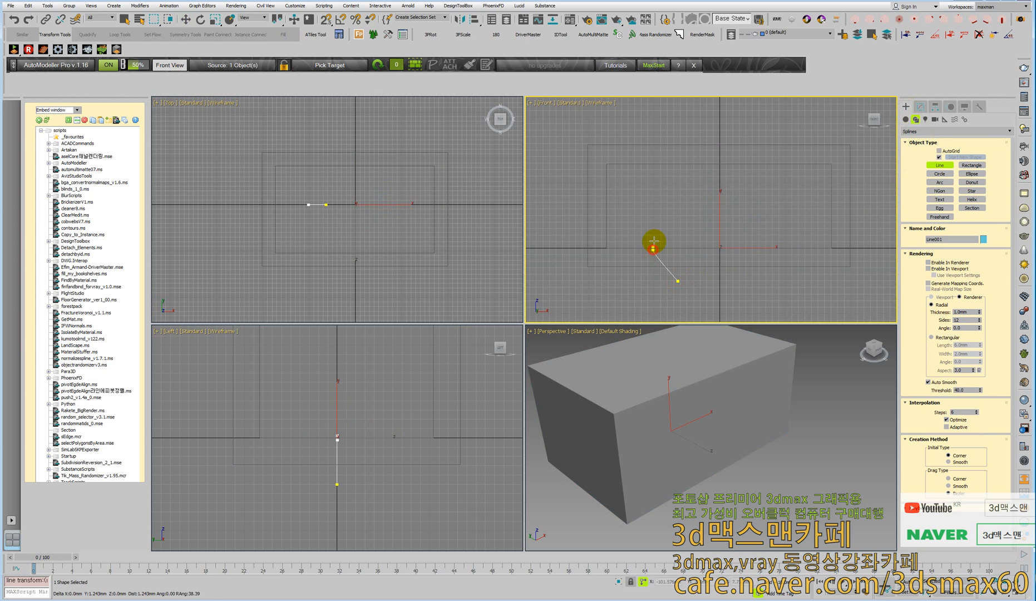
pyautogui.click(721, 188)
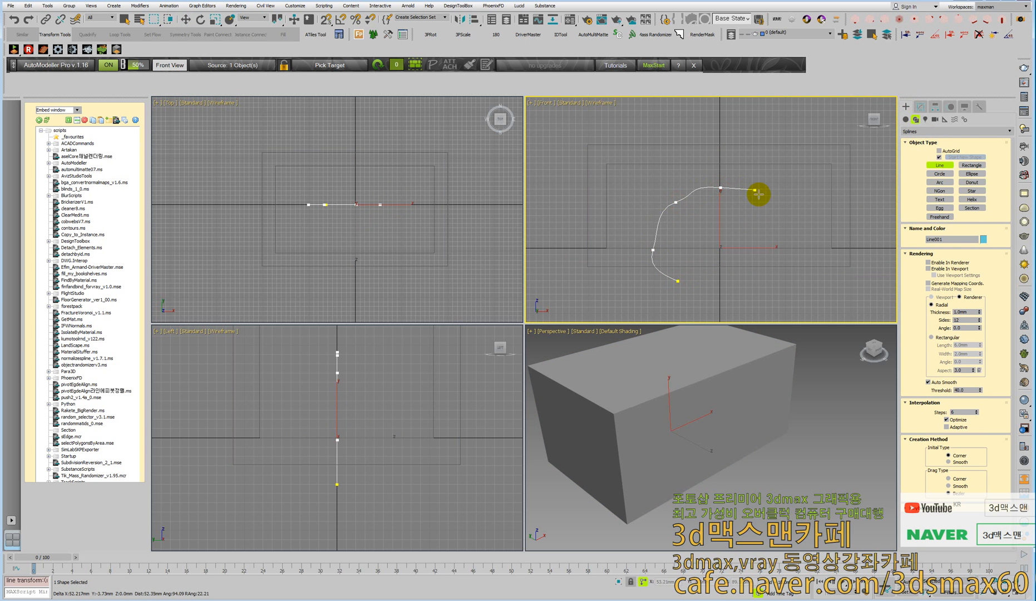
pyautogui.click(777, 207)
pyautogui.click(781, 239)
pyautogui.click(776, 269)
pyautogui.scroll(-2, 752, 289)
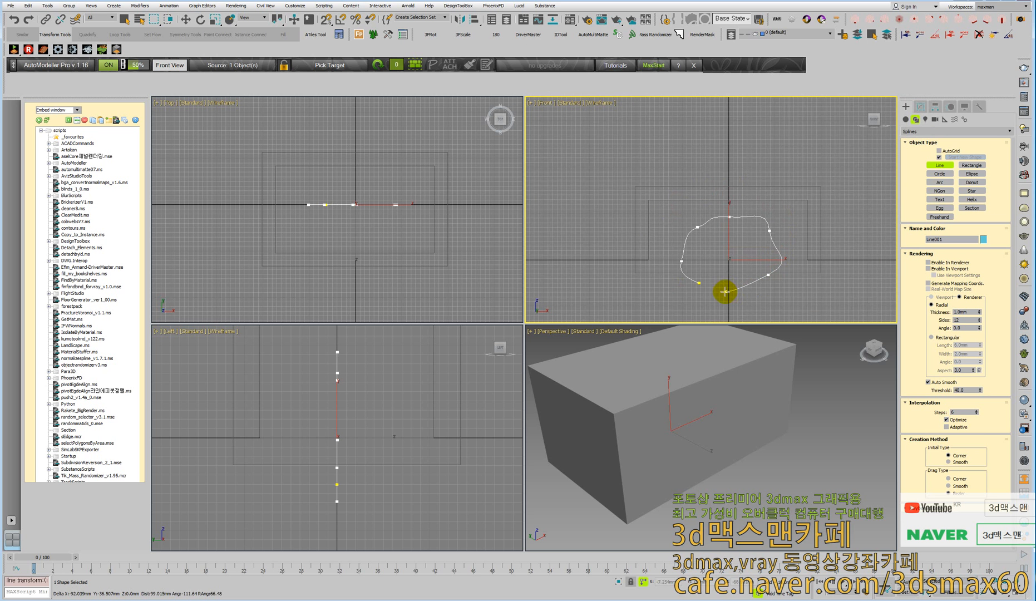
pyautogui.click(724, 291)
pyautogui.click(682, 261)
pyautogui.click(769, 207)
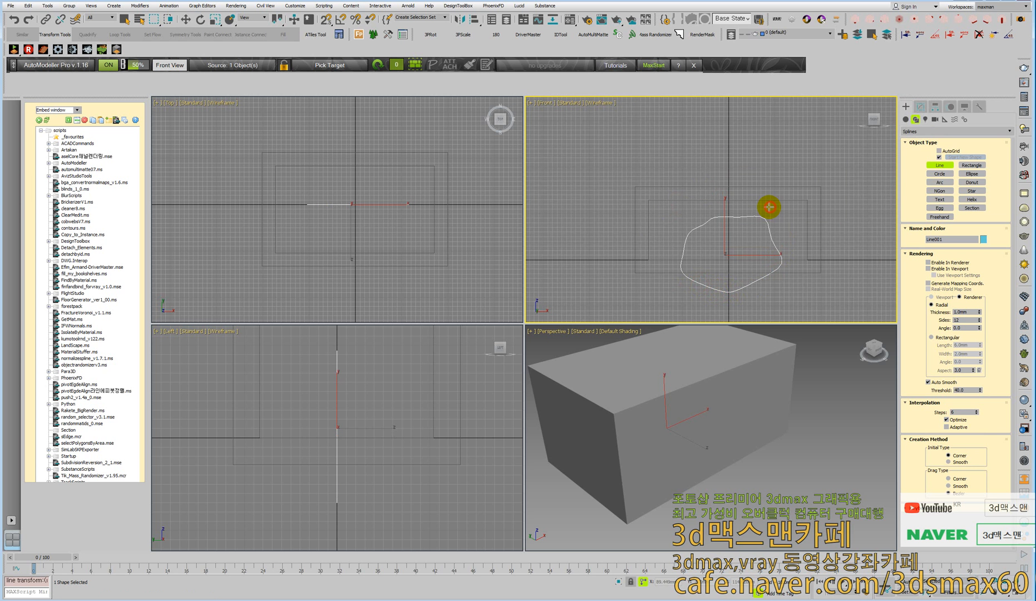
# Move the closed spline along Y in the Top view until it lies in front of the box
pyautogui.rightClick(363, 187)
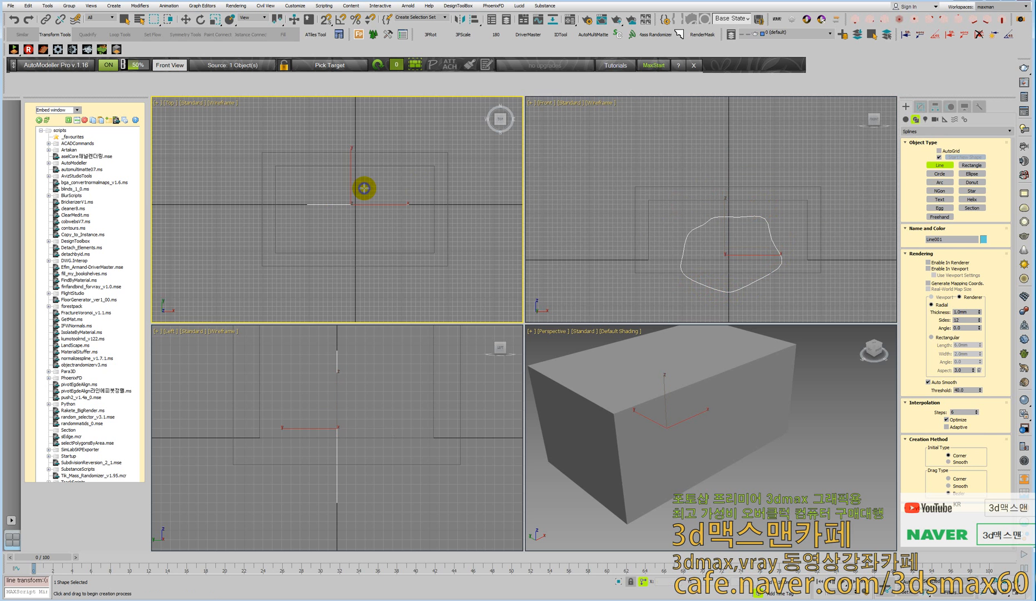
pyautogui.press('w')
pyautogui.moveTo(349, 206); pyautogui.dragTo(349, 269)
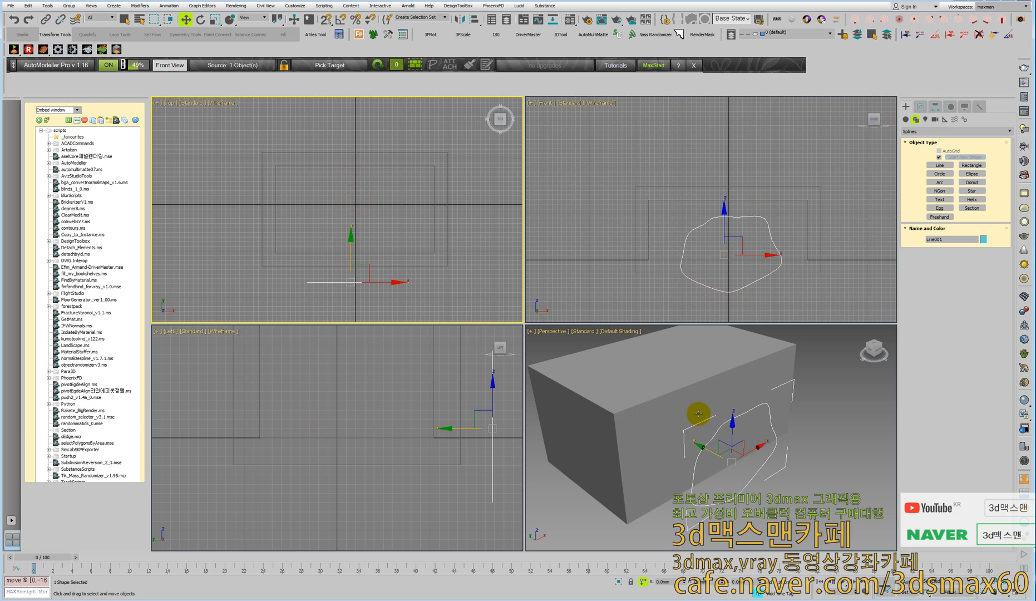
# Apply an Extrude modifier to the spline with an amount of about 73.5 mm
pyautogui.moveTo(694, 418); pyautogui.dragTo(711, 429, button='middle')
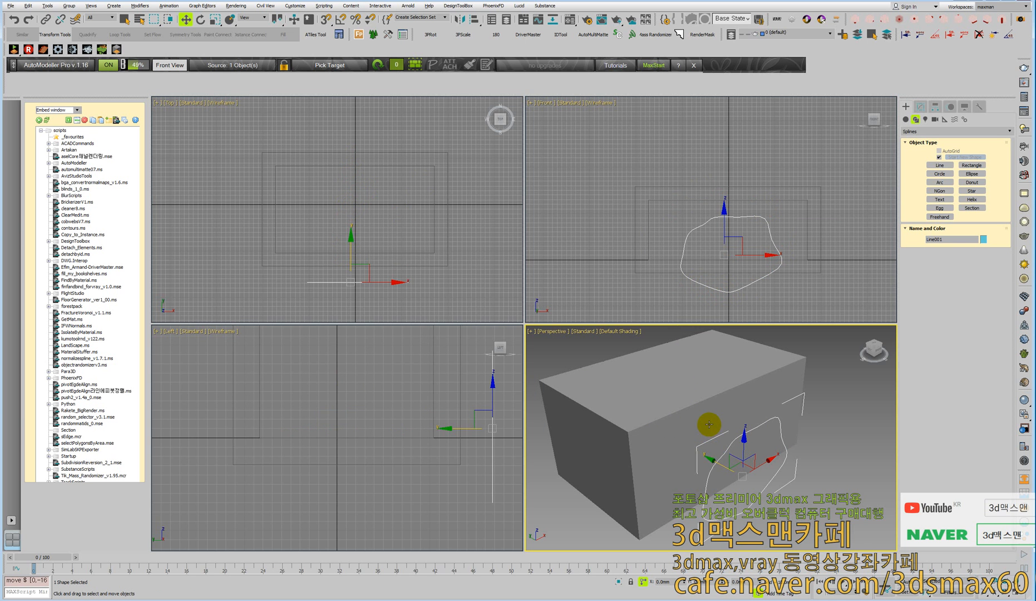
pyautogui.hotkey('alt', 'w')
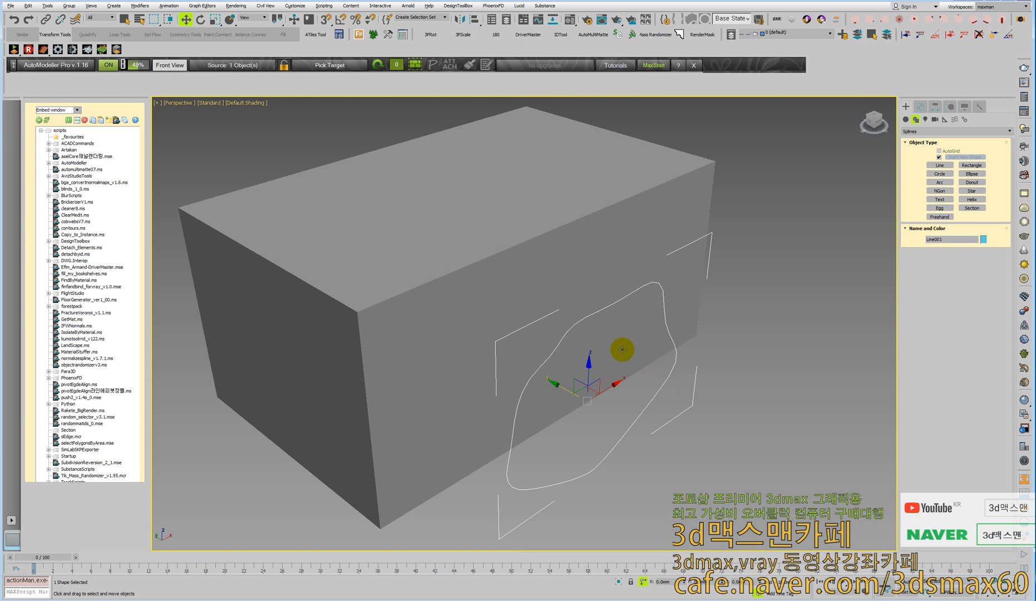
pyautogui.moveTo(622, 349)
pyautogui.keyDown('alt'); pyautogui.mouseDown(button='middle')
pyautogui.moveTo(611, 335)
pyautogui.moveTo(623, 333)
pyautogui.mouseUp(button='middle'); pyautogui.keyUp('alt')
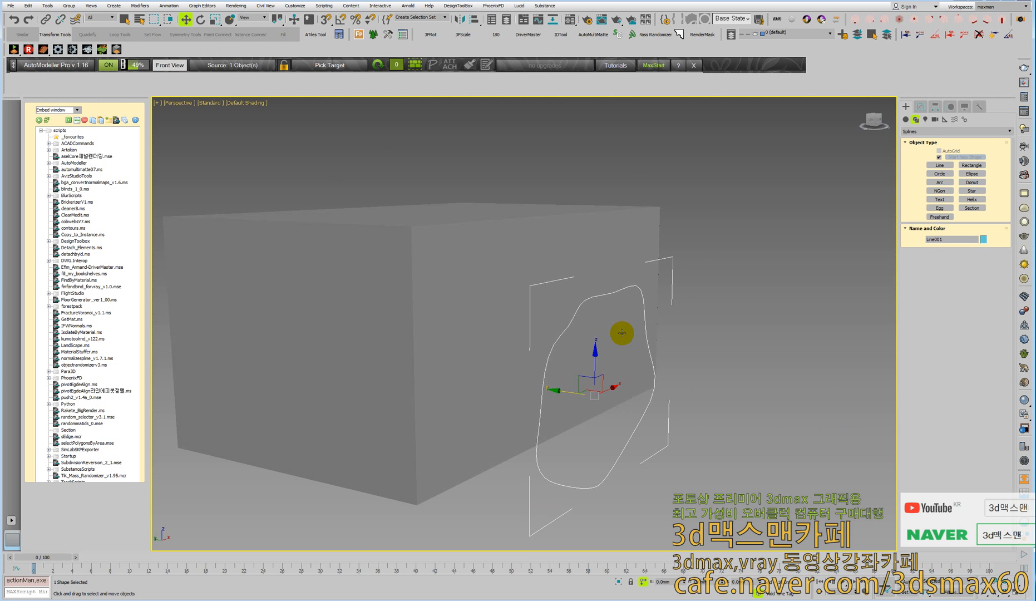
pyautogui.press('1')
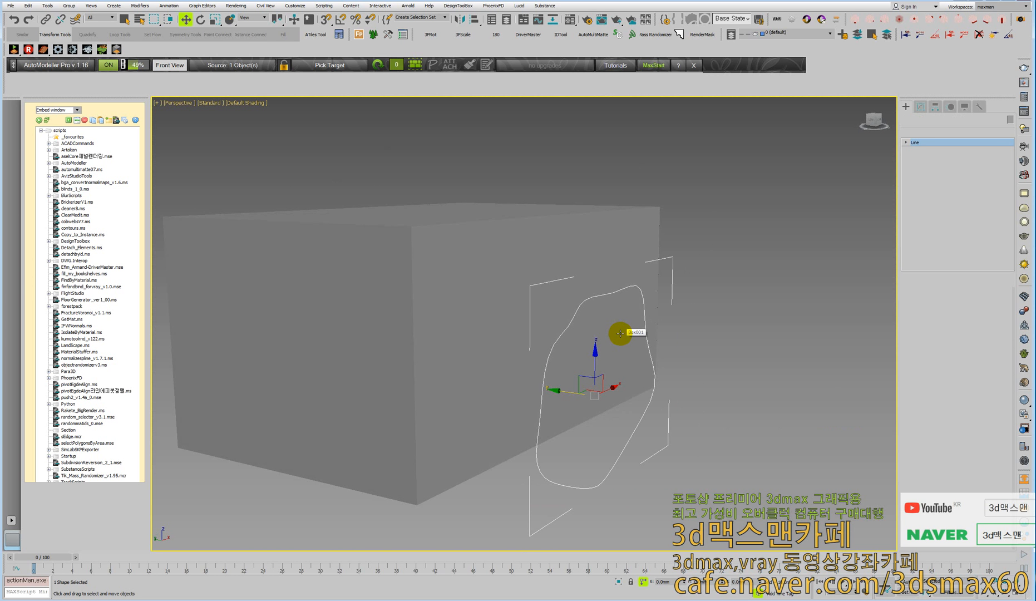
pyautogui.hotkey('shift', 'e')
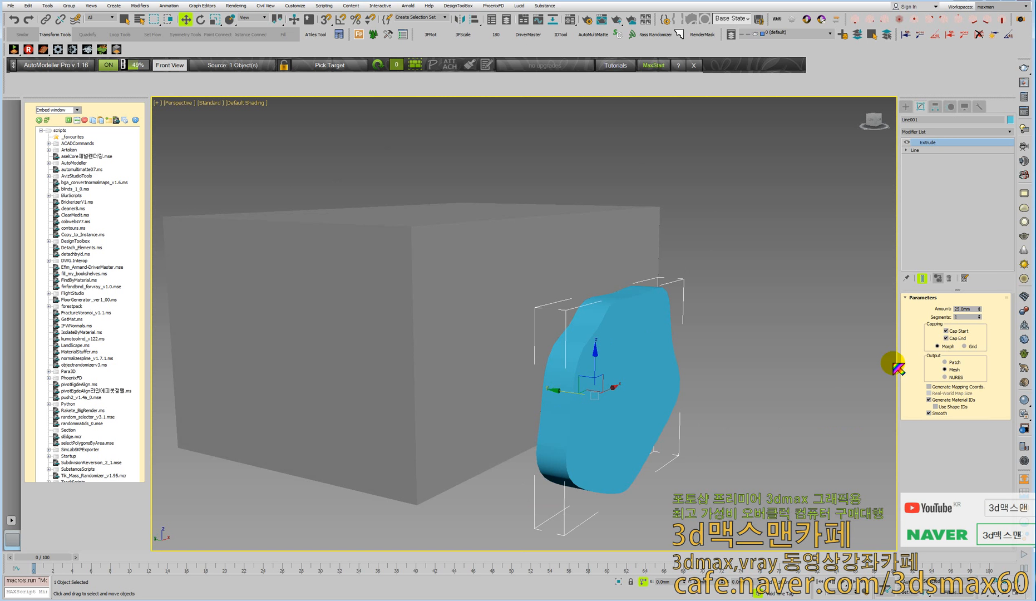
pyautogui.moveTo(981, 311); pyautogui.dragTo(800, 347)
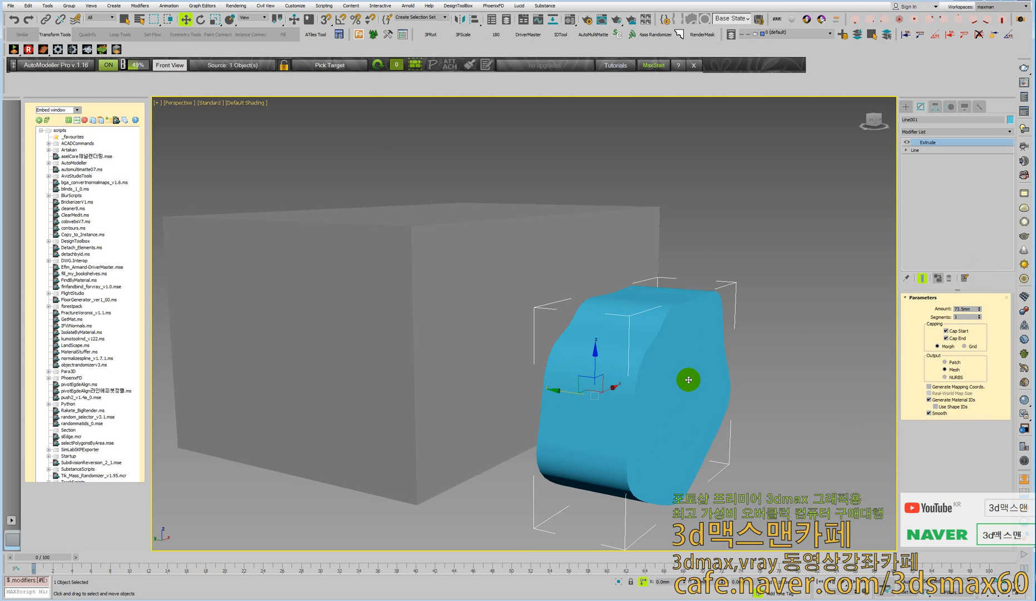
# Move the extruded shape along Y so that it passes partly through the box's front wall
pyautogui.press('F3')
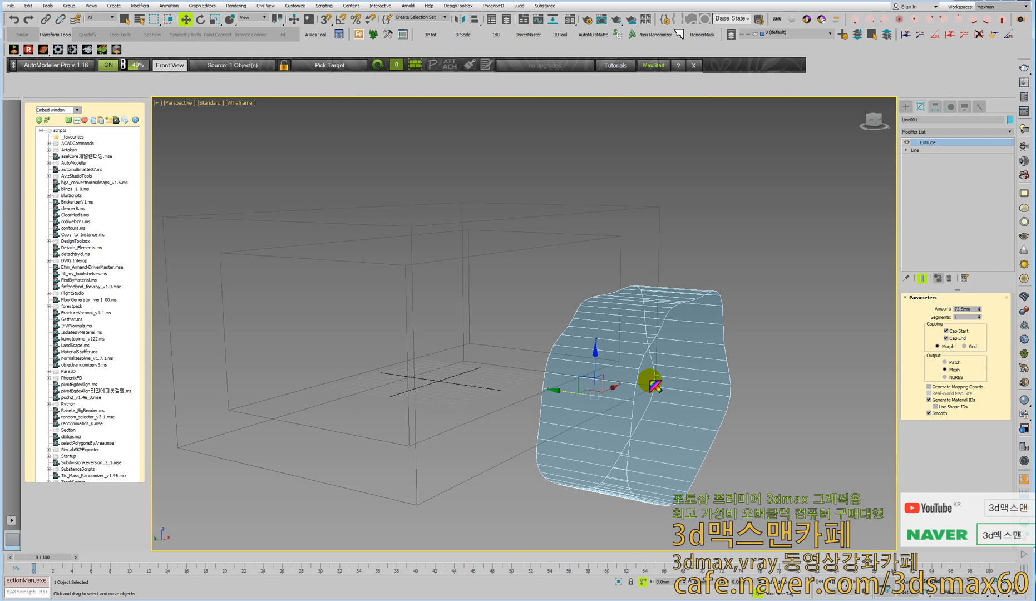
pyautogui.moveTo(562, 391)
pyautogui.mouseDown()
pyautogui.moveTo(462, 381)
pyautogui.moveTo(485, 381)
pyautogui.mouseUp()
pyautogui.press('F3')
# Switch the geometry creation category to VRay
pyautogui.click(906, 107)
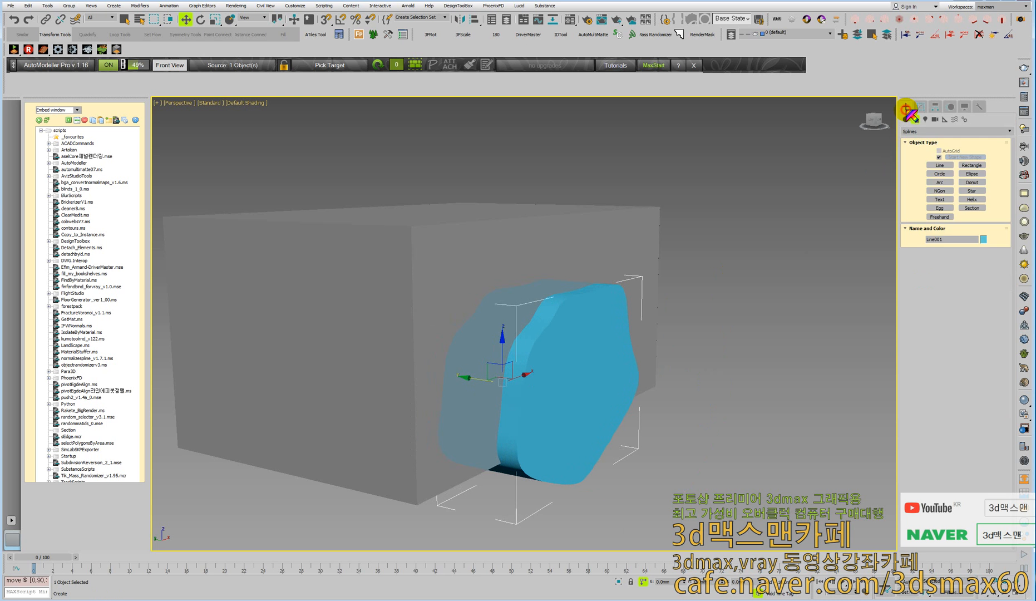
pyautogui.click(907, 120)
pyautogui.click(914, 131)
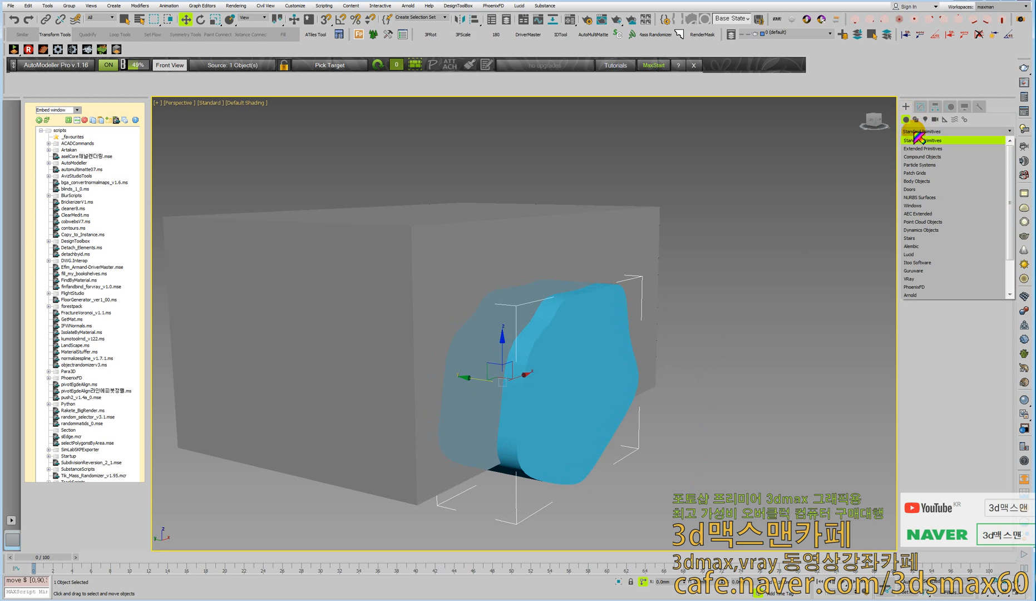
pyautogui.click(925, 279)
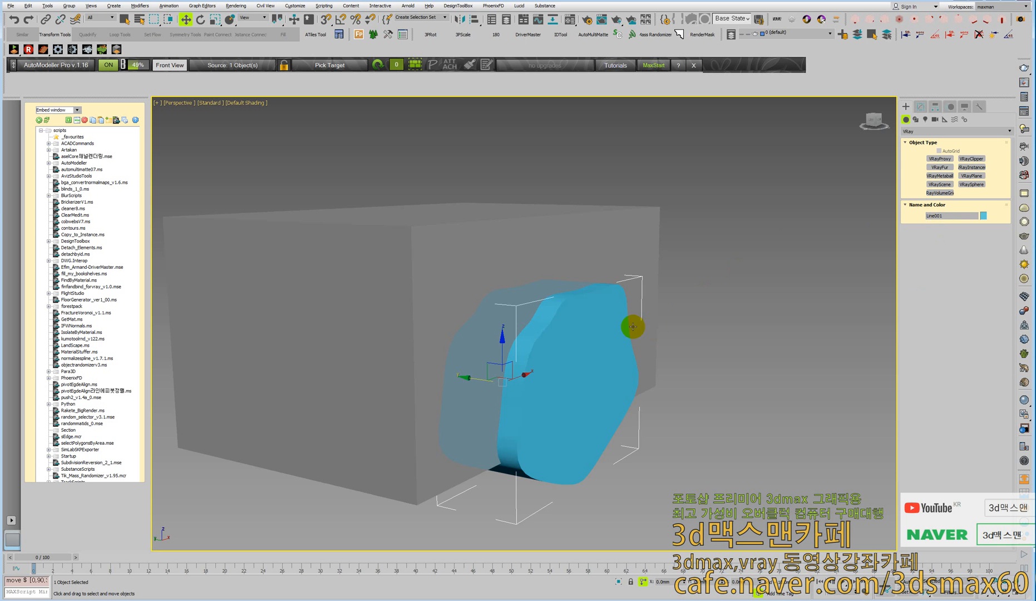
# Move the extruded shape along X towards the left end of the box's front wall
pyautogui.keyDown('alt'); pyautogui.moveTo(633, 327); pyautogui.dragTo(604, 318, button='middle'); pyautogui.keyUp('alt')
pyautogui.moveTo(541, 370); pyautogui.dragTo(449, 373)
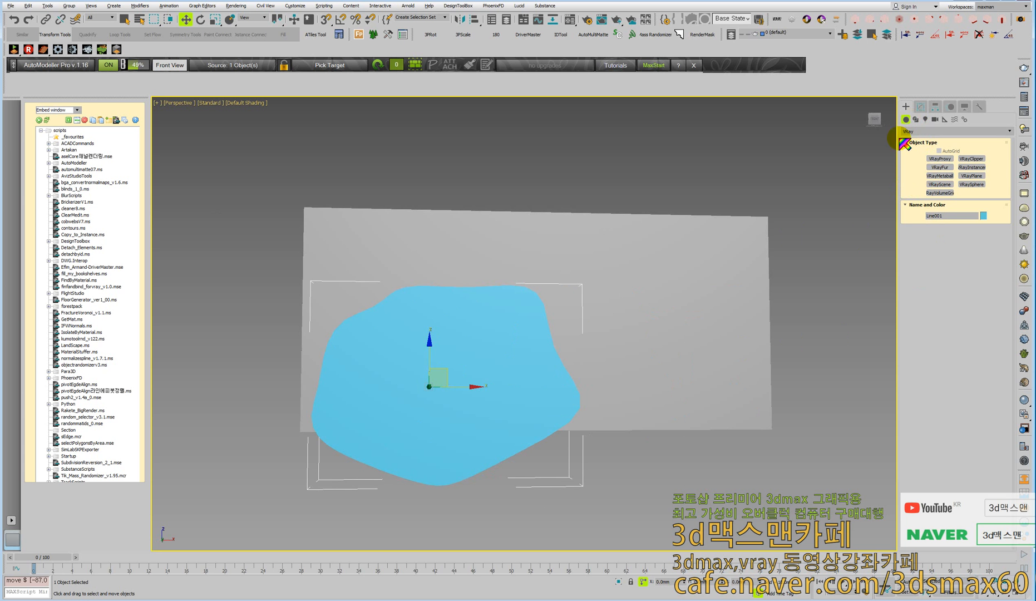
pyautogui.keyDown('alt'); pyautogui.moveTo(551, 329); pyautogui.dragTo(585, 345, button='middle'); pyautogui.keyUp('alt')
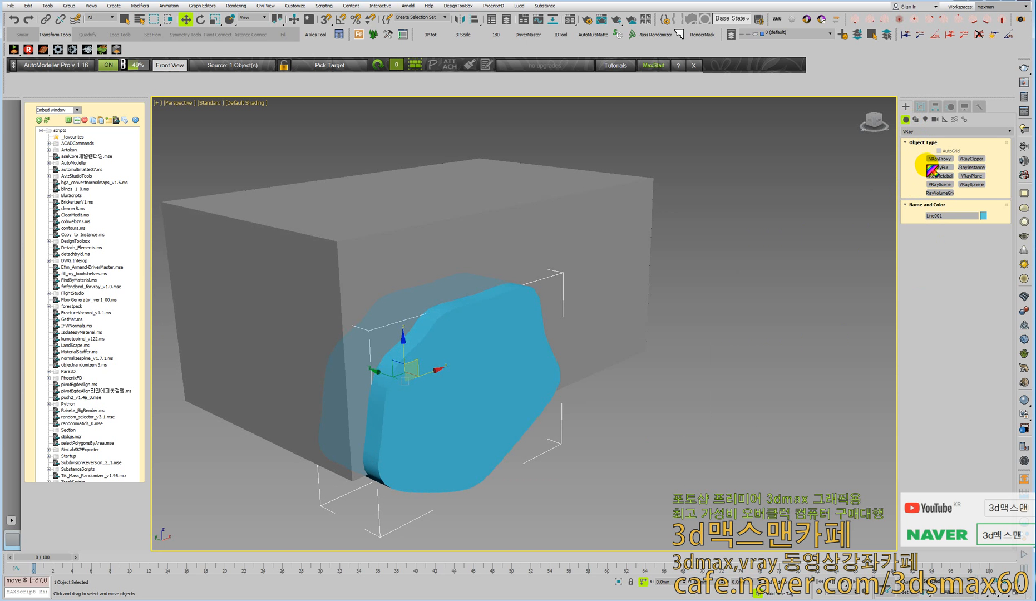
# Create a small standard primitive box about 60 mm wide beside the extruded shape and increase its height
pyautogui.click(920, 131)
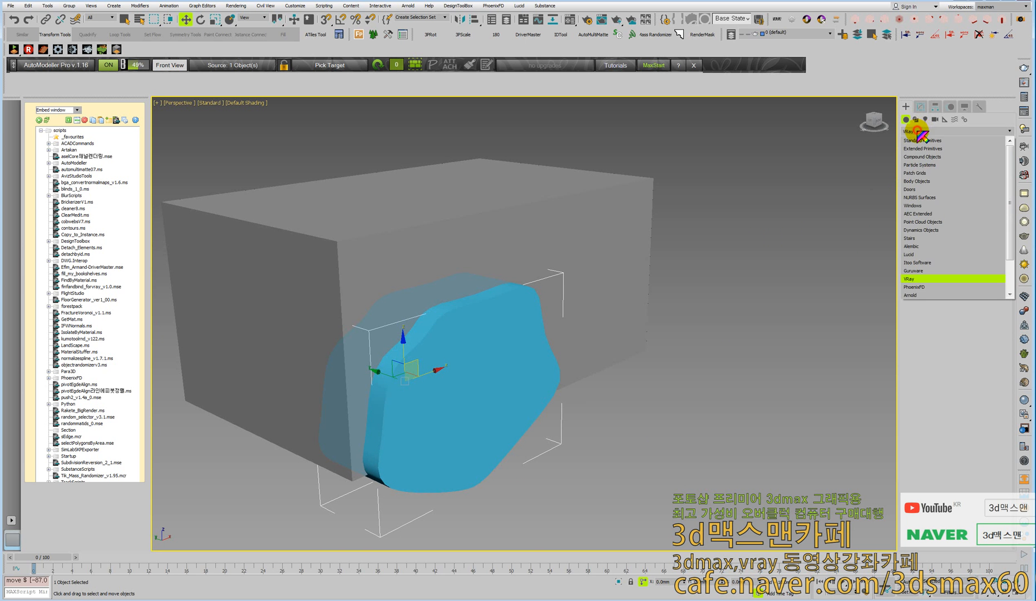
pyautogui.click(917, 140)
pyautogui.click(939, 160)
pyautogui.moveTo(594, 385); pyautogui.dragTo(587, 403)
pyautogui.click(607, 340)
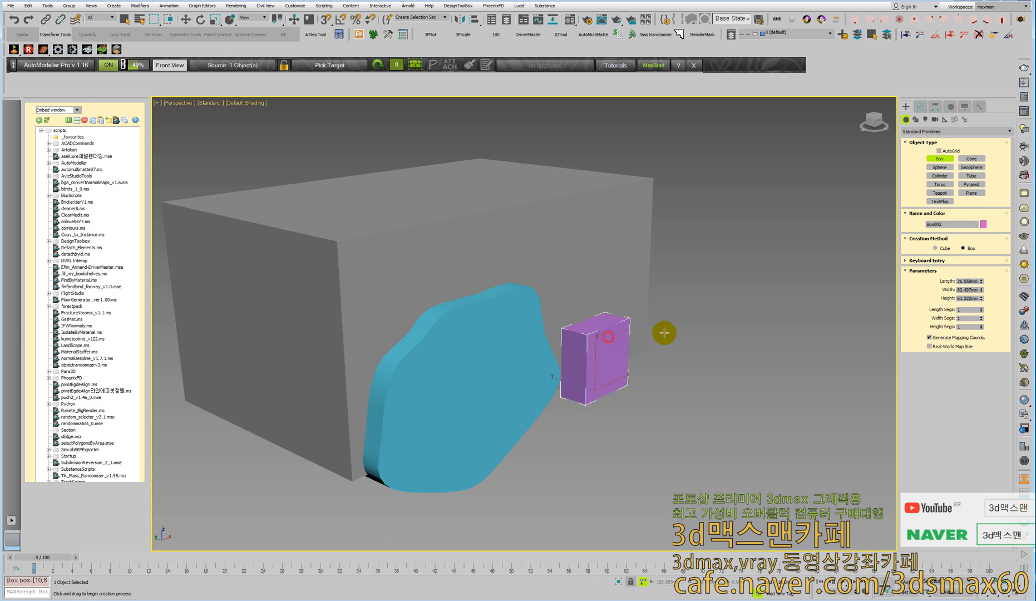
pyautogui.moveTo(982, 299); pyautogui.dragTo(981, 271)
# Move the small box into the right part of the large box's front wall so the two intersect
pyautogui.press('w')
pyautogui.moveTo(615, 382); pyautogui.dragTo(541, 343)
pyautogui.moveTo(606, 363)
pyautogui.keyDown('alt'); pyautogui.mouseDown(button='middle')
pyautogui.moveTo(602, 375)
pyautogui.moveTo(590, 366)
pyautogui.mouseUp(button='middle'); pyautogui.keyUp('alt')
pyautogui.moveTo(590, 365); pyautogui.dragTo(660, 368)
pyautogui.keyDown('alt'); pyautogui.moveTo(618, 379); pyautogui.dragTo(666, 385, button='middle'); pyautogui.keyUp('alt')
pyautogui.moveTo(594, 359); pyautogui.dragTo(597, 357)
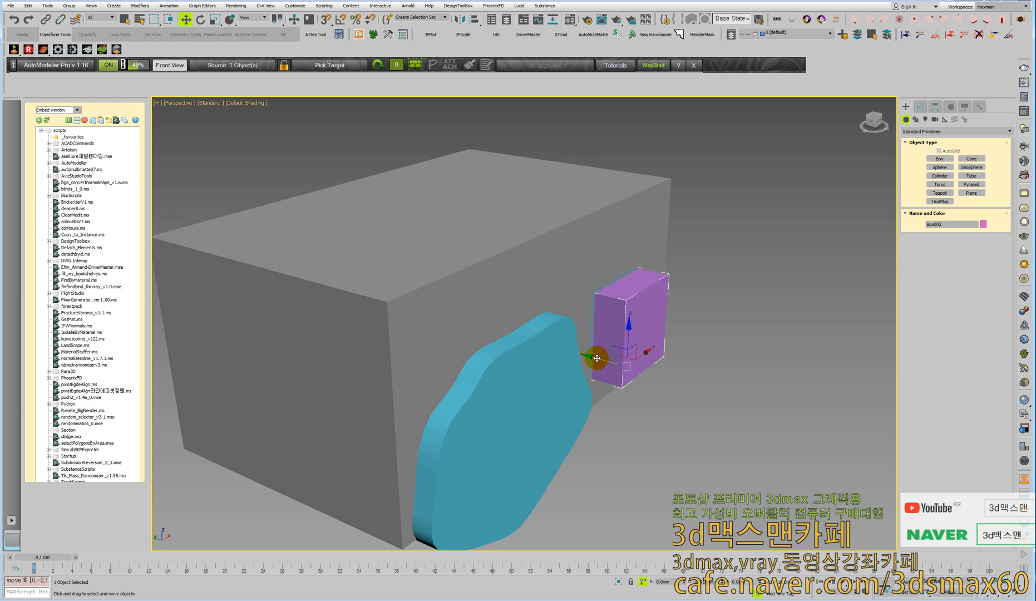
# Try pulling the small box out of the wall along Y, and select the extruded shape and small box in turn
pyautogui.scroll(-5, 606, 343)
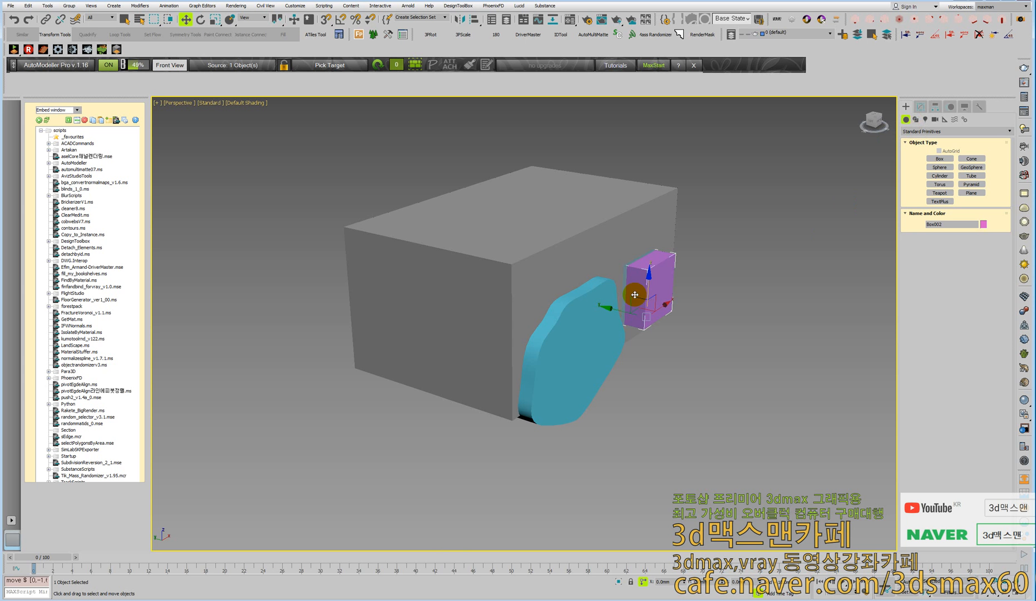
pyautogui.click(610, 301)
pyautogui.click(659, 281)
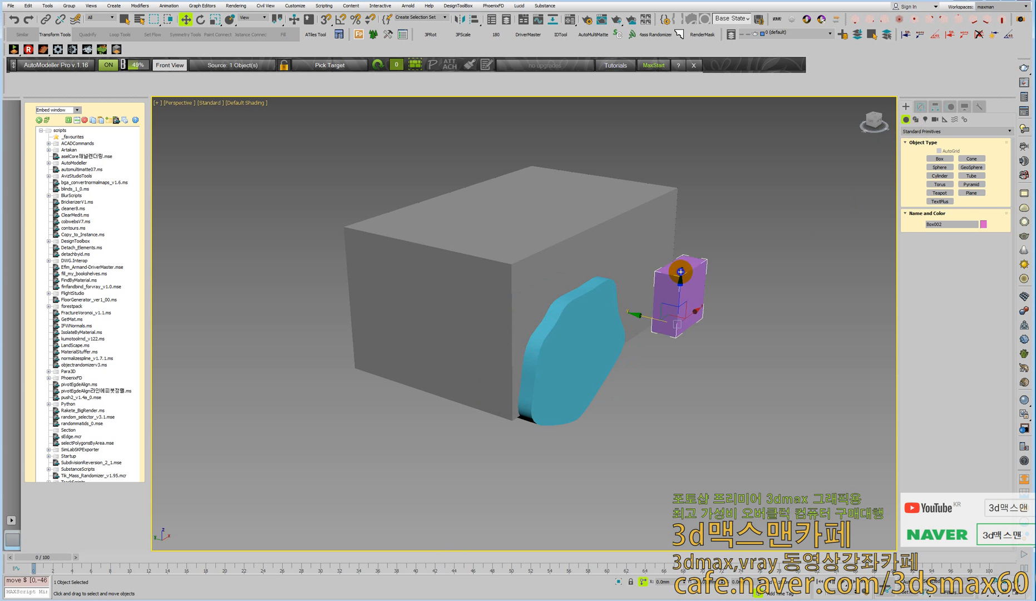
pyautogui.click(589, 336)
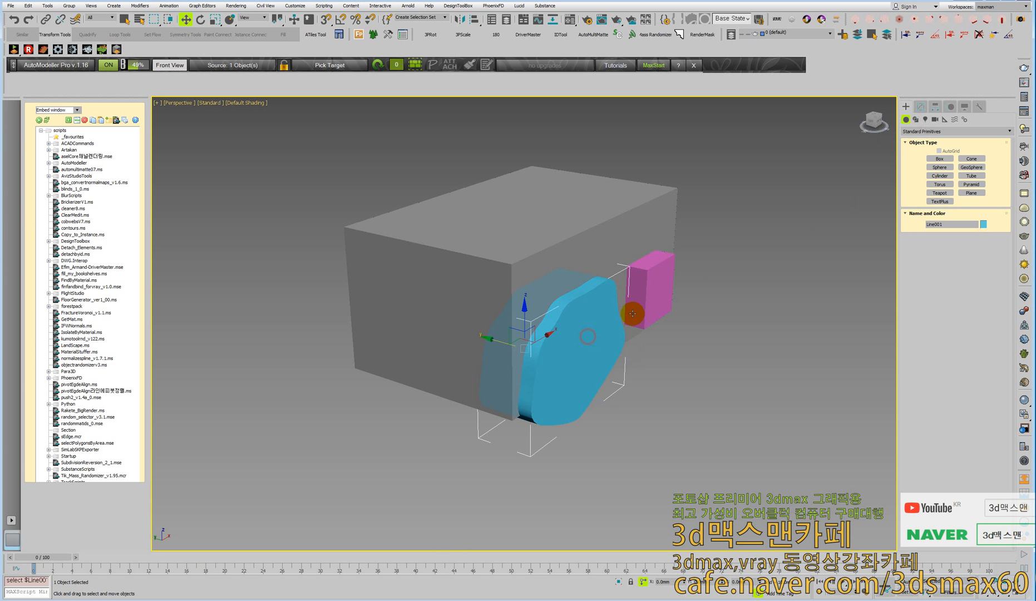
pyautogui.click(635, 312)
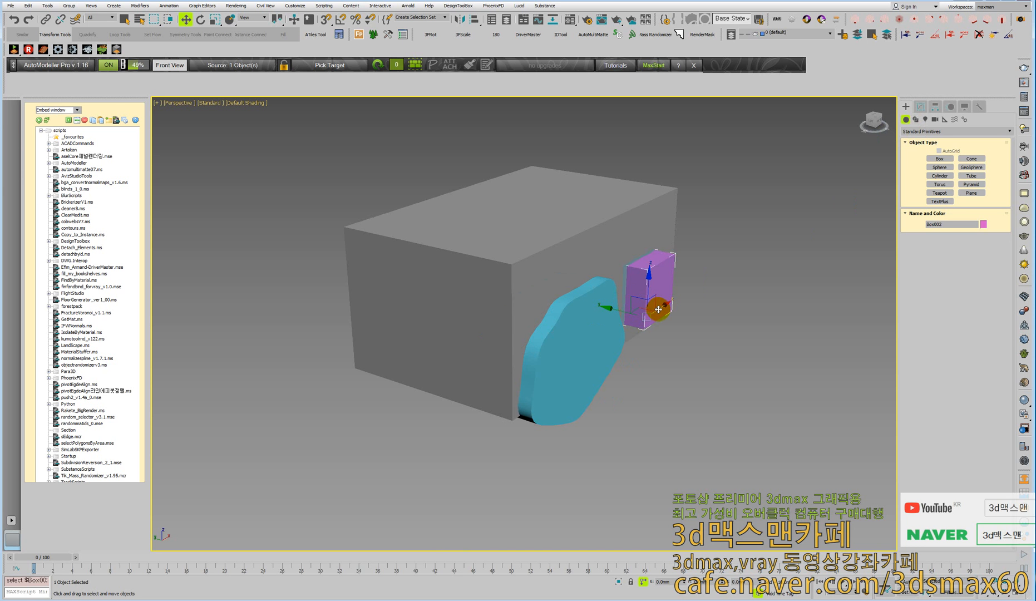
# Select the extruded freeform shape that passes through the large box's front wall
pyautogui.click(912, 133)
pyautogui.click(912, 138)
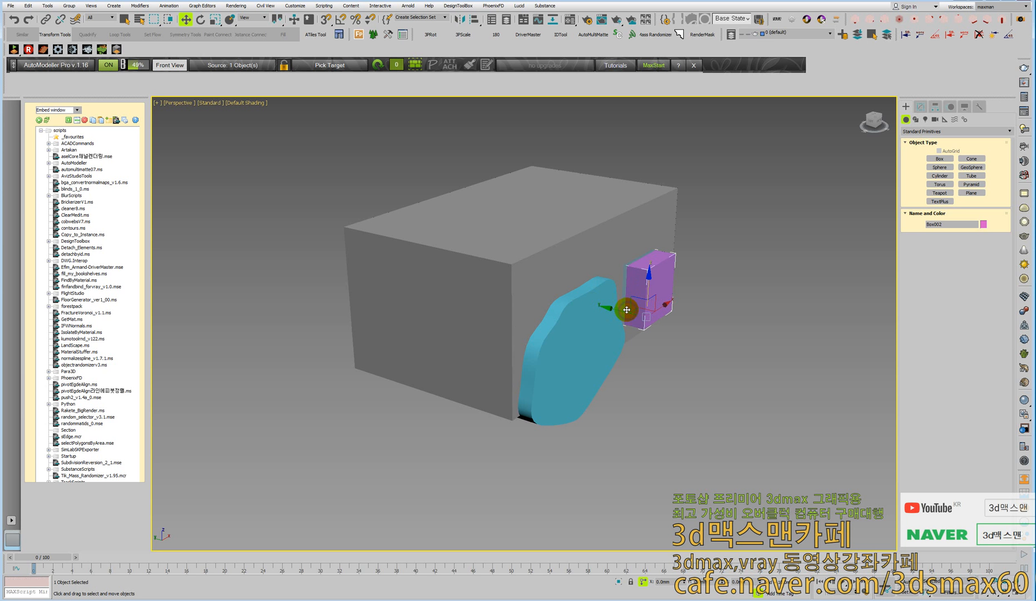
pyautogui.click(606, 336)
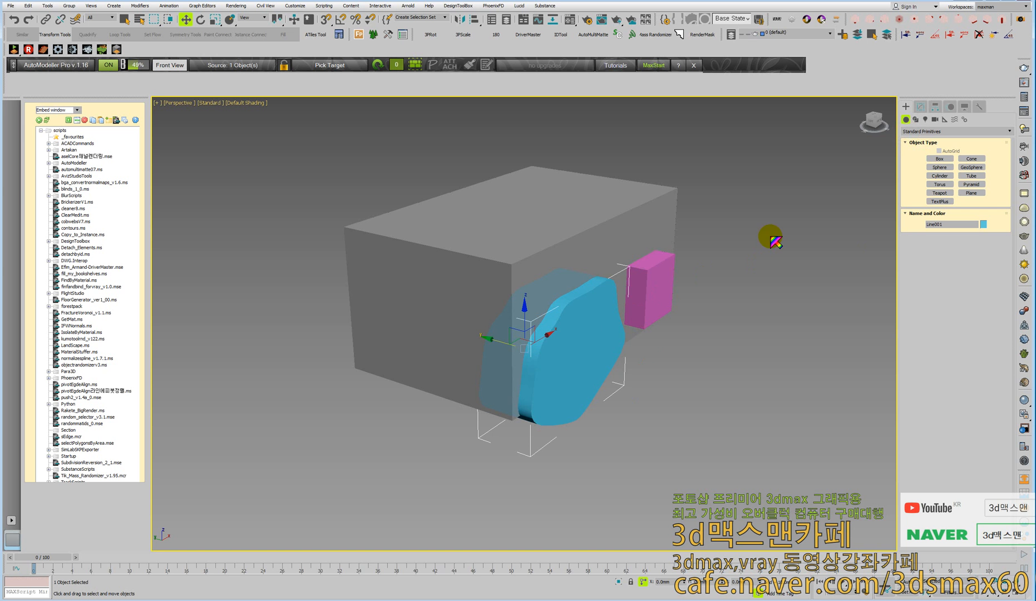
# Move the extruded freeform shape slightly along the front wall and place two VRayClipper objects beside the large box
pyautogui.moveTo(546, 338); pyautogui.dragTo(552, 332)
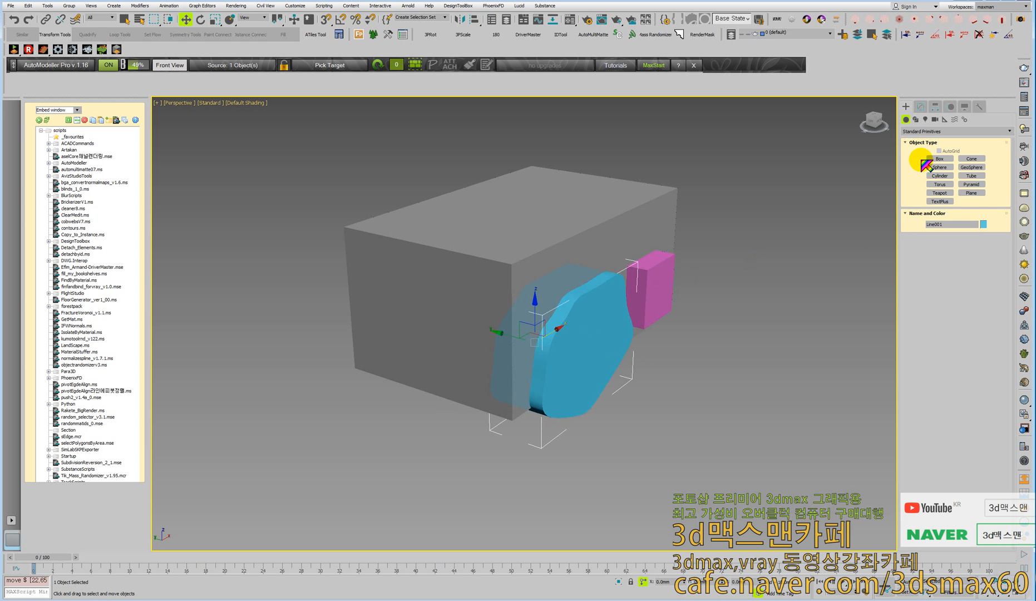
pyautogui.click(916, 131)
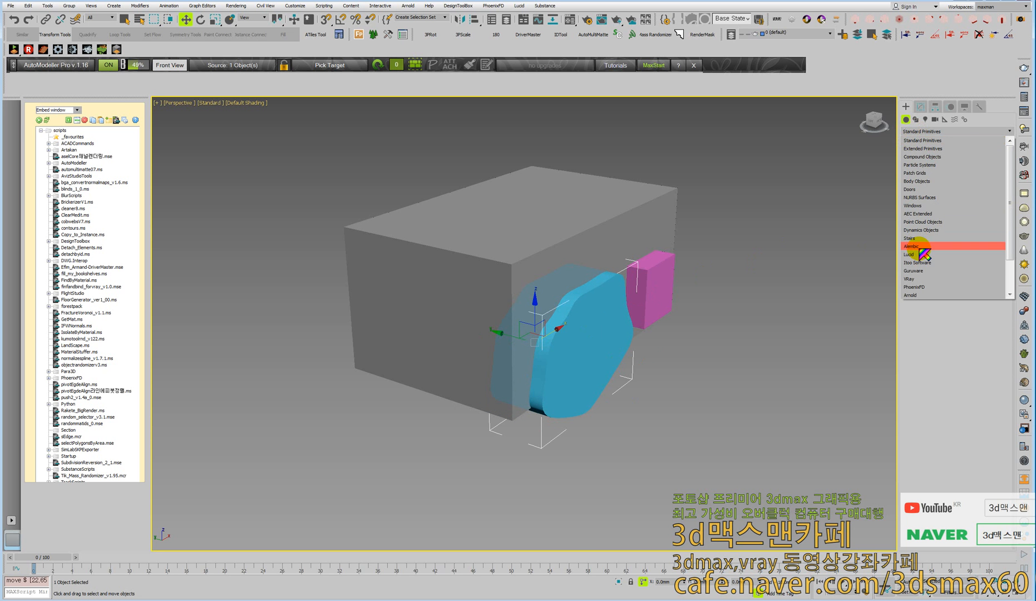
pyautogui.click(914, 279)
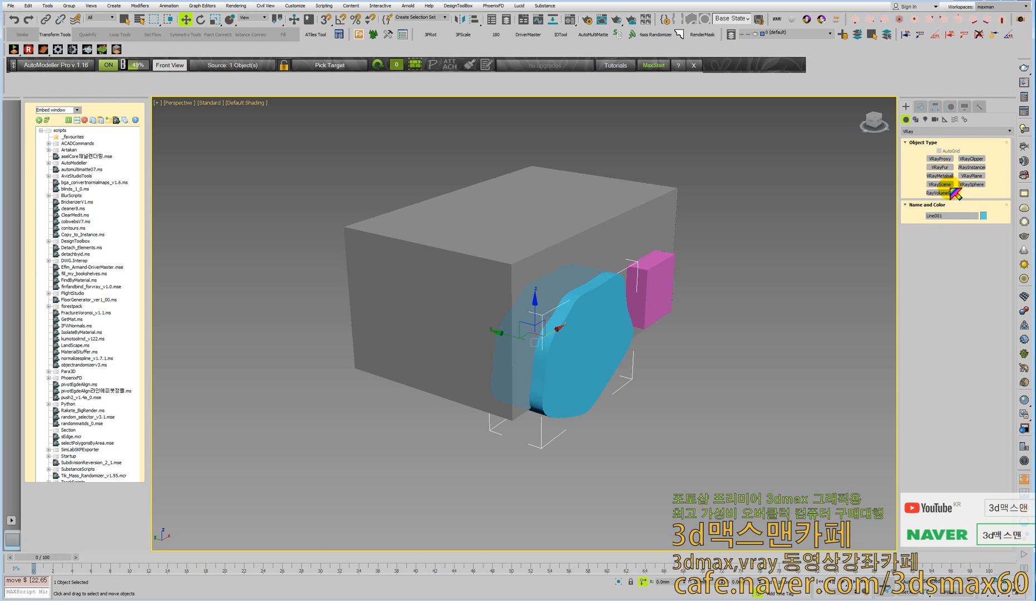
pyautogui.click(972, 159)
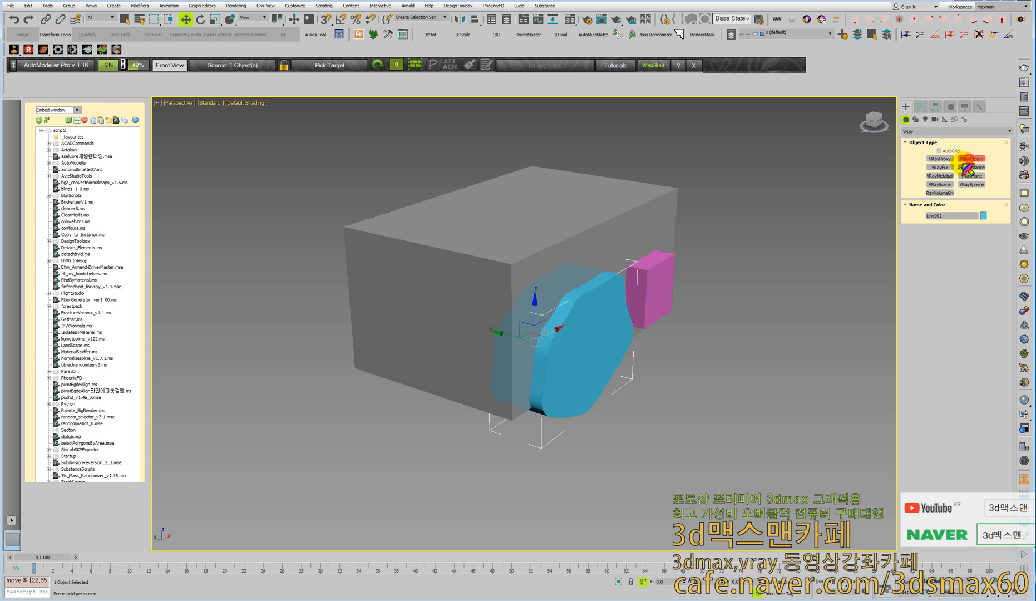
pyautogui.click(666, 453)
pyautogui.click(756, 357)
pyautogui.rightClick(745, 480)
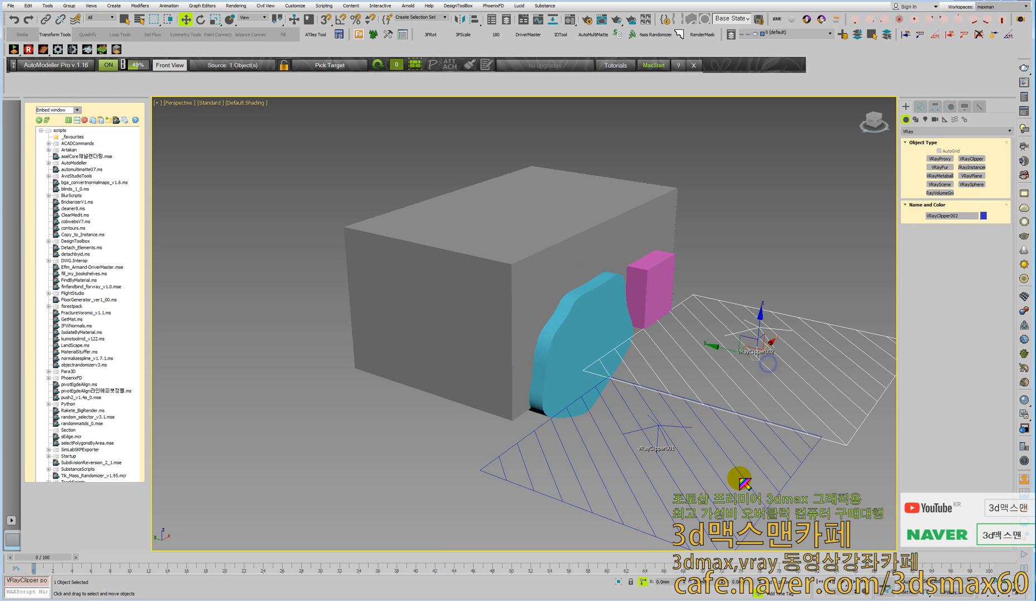
# Enable mesh mode on the first VRayClipper and pick the extruded freeform shape as its clipping mesh
pyautogui.click(745, 480)
pyautogui.click(921, 107)
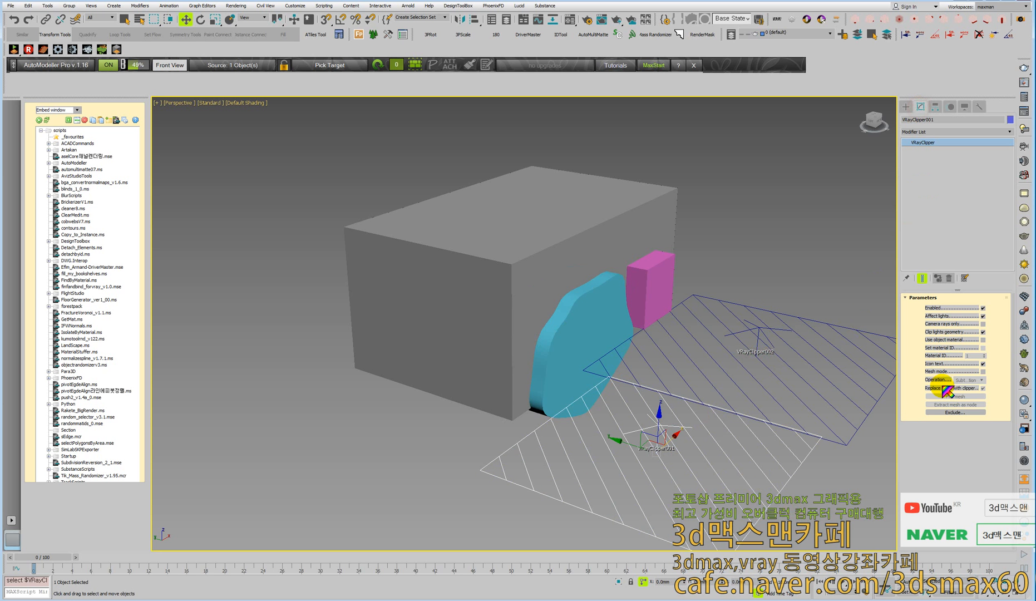
pyautogui.click(983, 372)
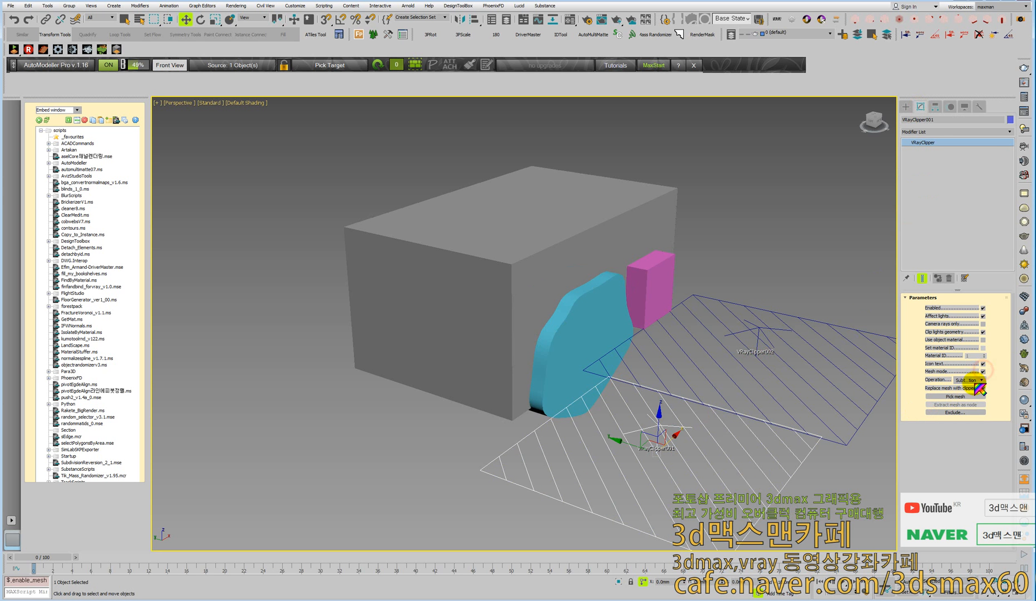
pyautogui.click(956, 396)
pyautogui.click(584, 331)
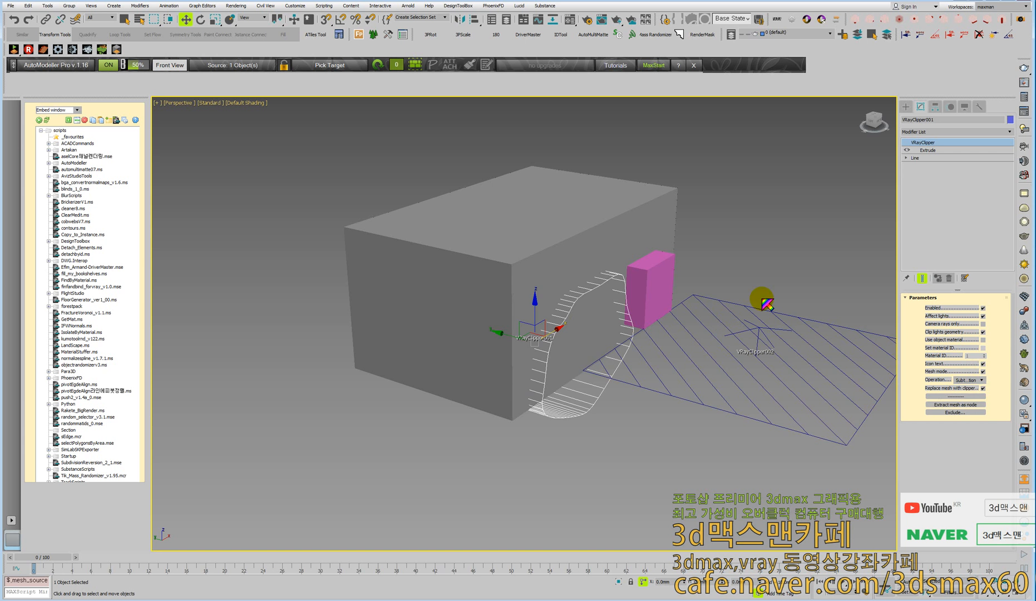
# Enable mesh mode on the second VRayClipper and pick the small box as its clipping mesh
pyautogui.click(788, 327)
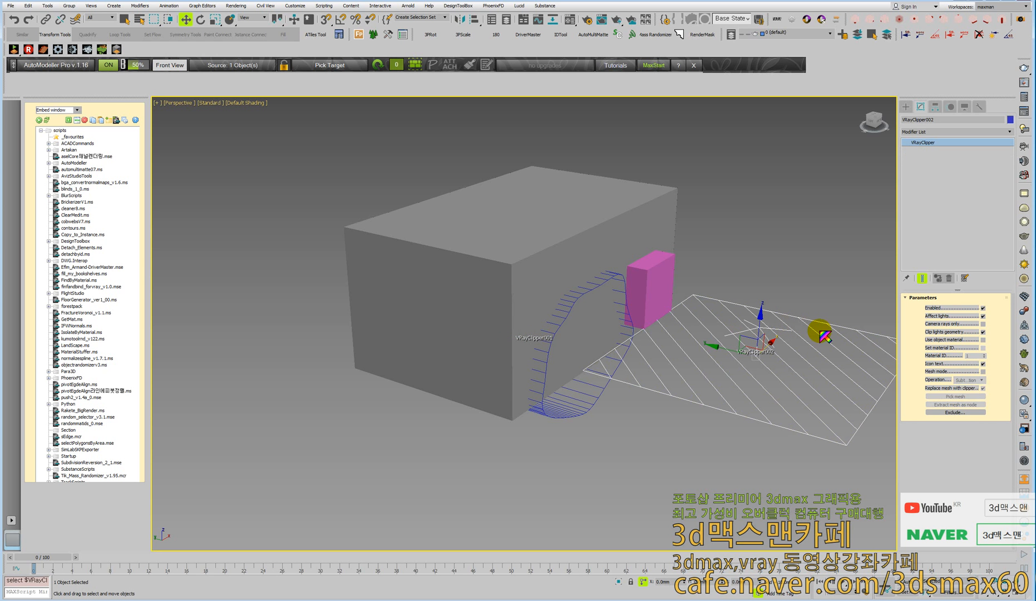
pyautogui.click(983, 371)
pyautogui.click(956, 397)
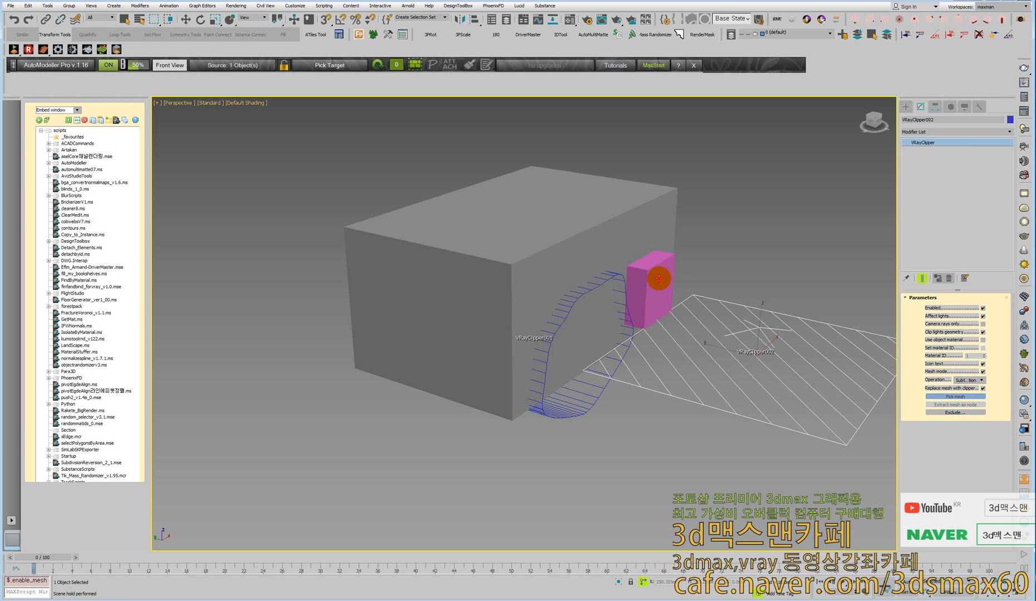
pyautogui.click(656, 283)
pyautogui.rightClick(729, 288)
pyautogui.click(737, 291)
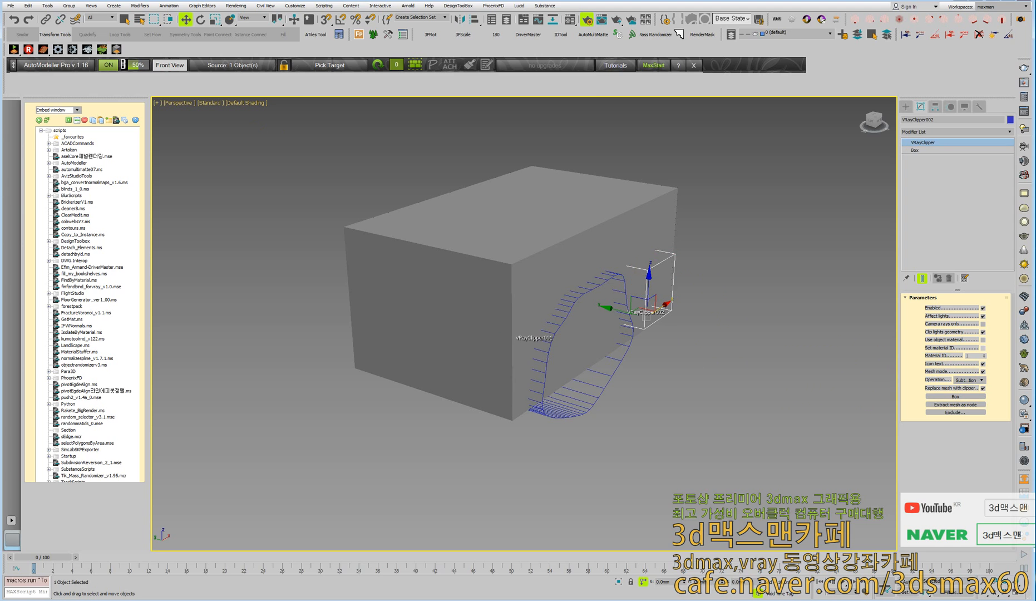
# Show the apartment building cutaway reference image in the browser, then move its window out of the way
pyautogui.moveTo(0, 30); pyautogui.dragTo(697, 31)
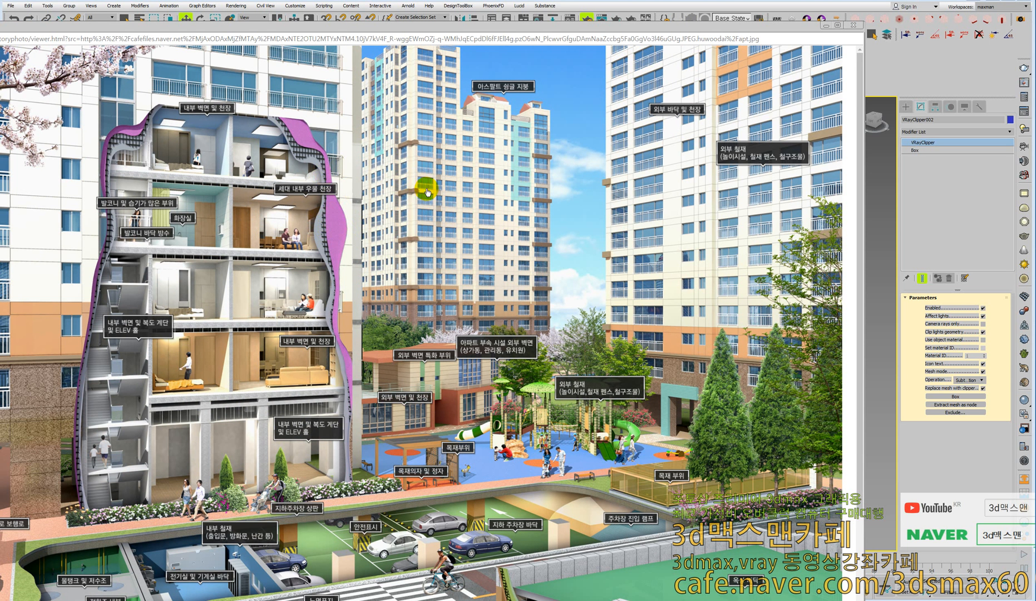
pyautogui.moveTo(354, 25); pyautogui.dragTo(17, 222)
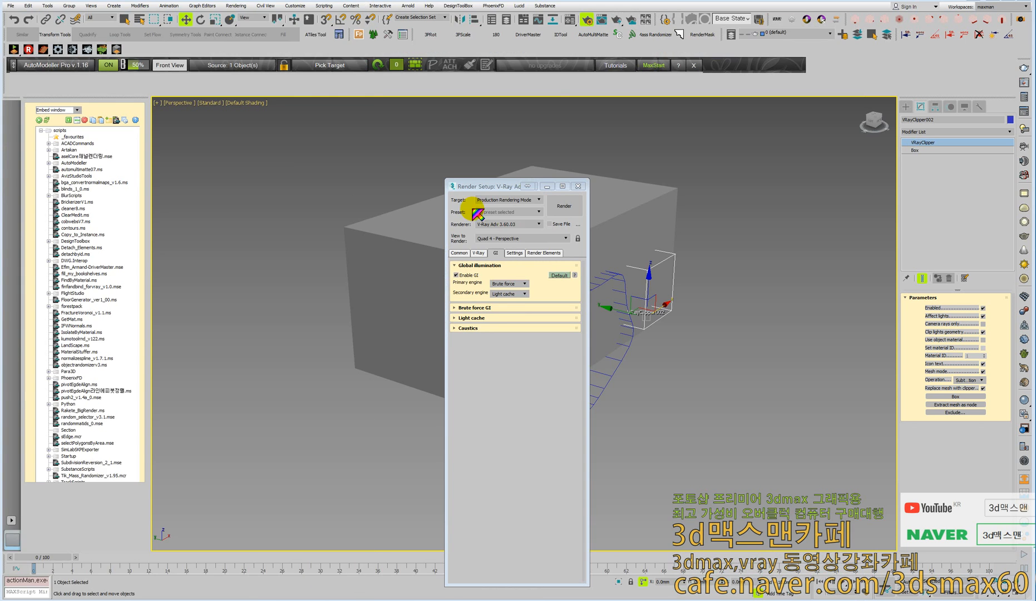
# Disable global illumination in the V-Ray render settings, render the Perspective view, and close the frame buffer
pyautogui.moveTo(505, 186); pyautogui.dragTo(399, 175)
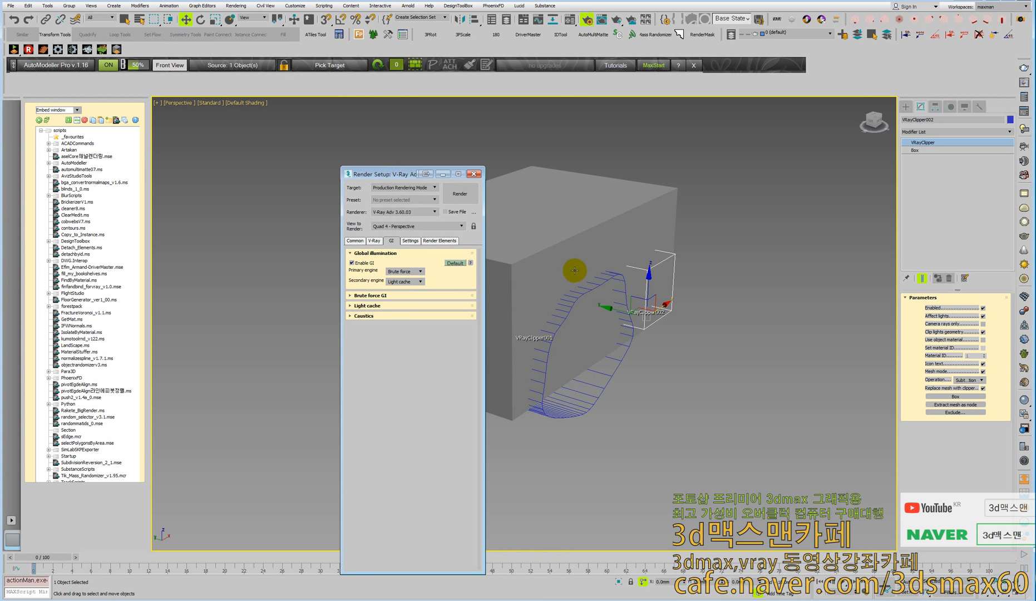
pyautogui.click(360, 264)
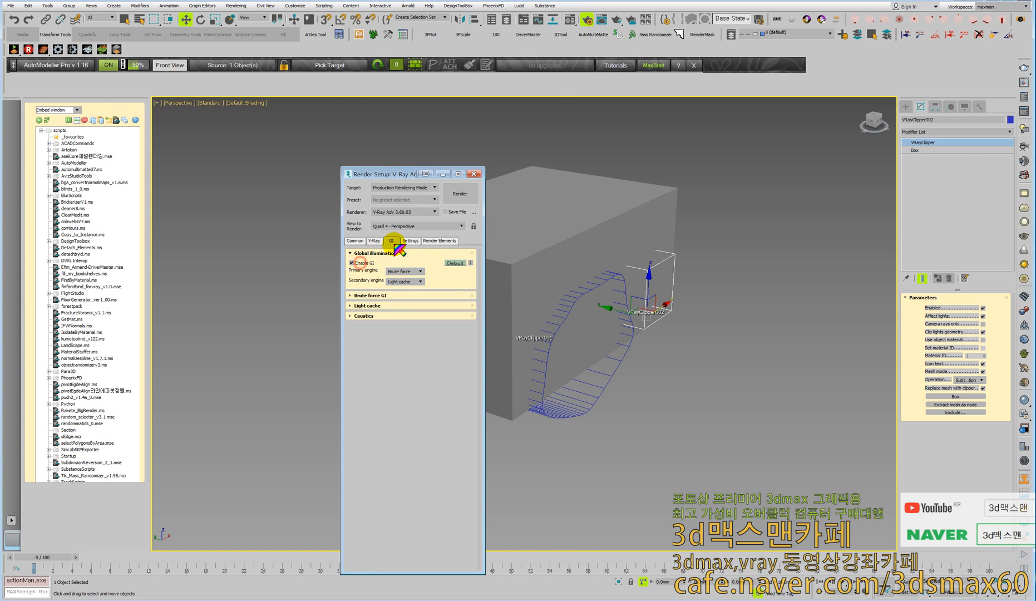
pyautogui.click(352, 263)
pyautogui.click(460, 195)
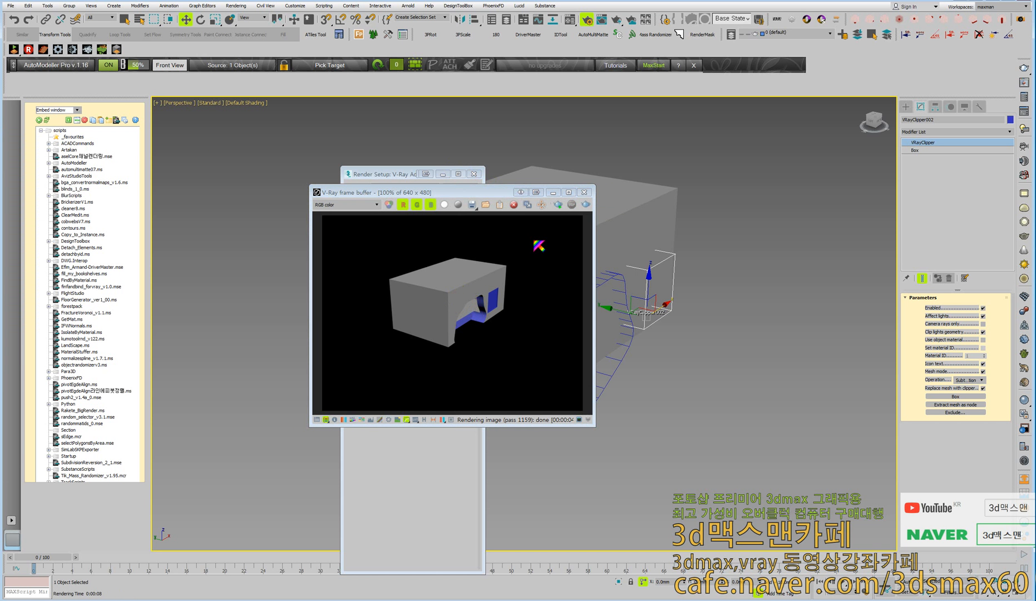
pyautogui.click(584, 192)
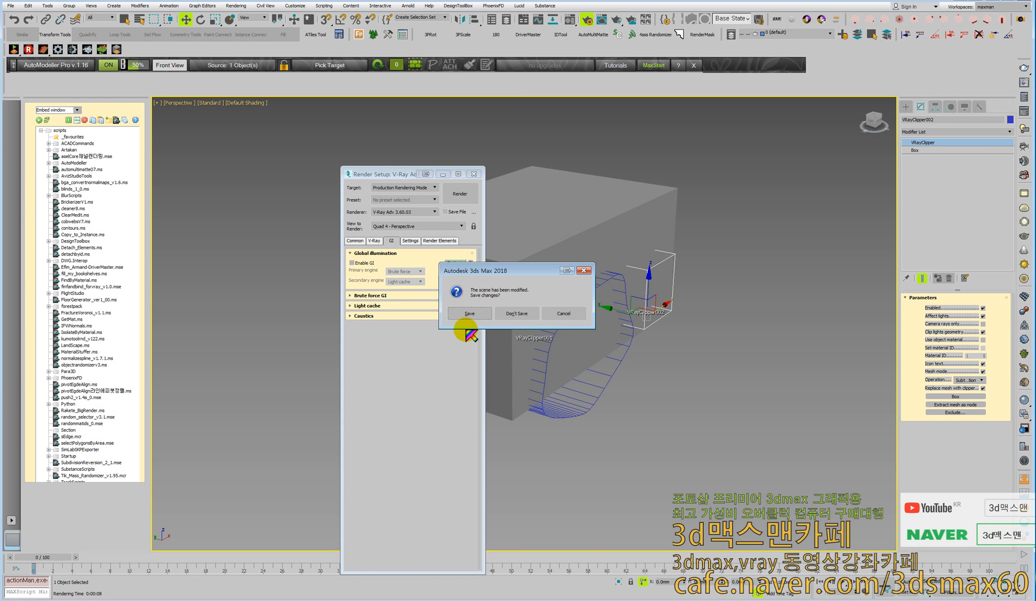
# Reset the scene without saving and create a box about 192 mm long, 233 mm wide and 187 mm high
pyautogui.click(495, 314)
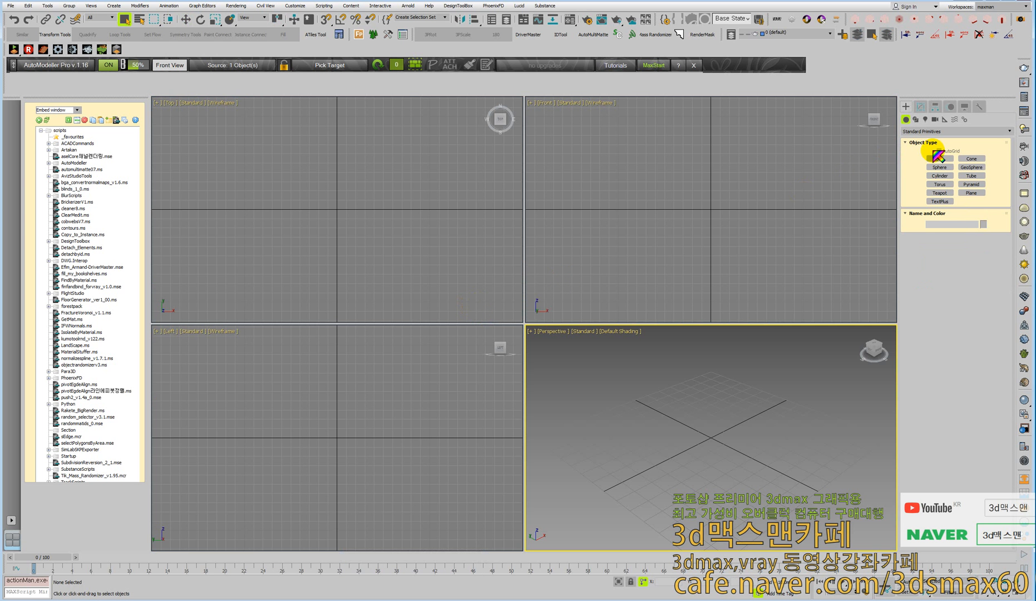
pyautogui.click(940, 160)
pyautogui.moveTo(263, 140); pyautogui.dragTo(480, 318)
pyautogui.click(643, 366)
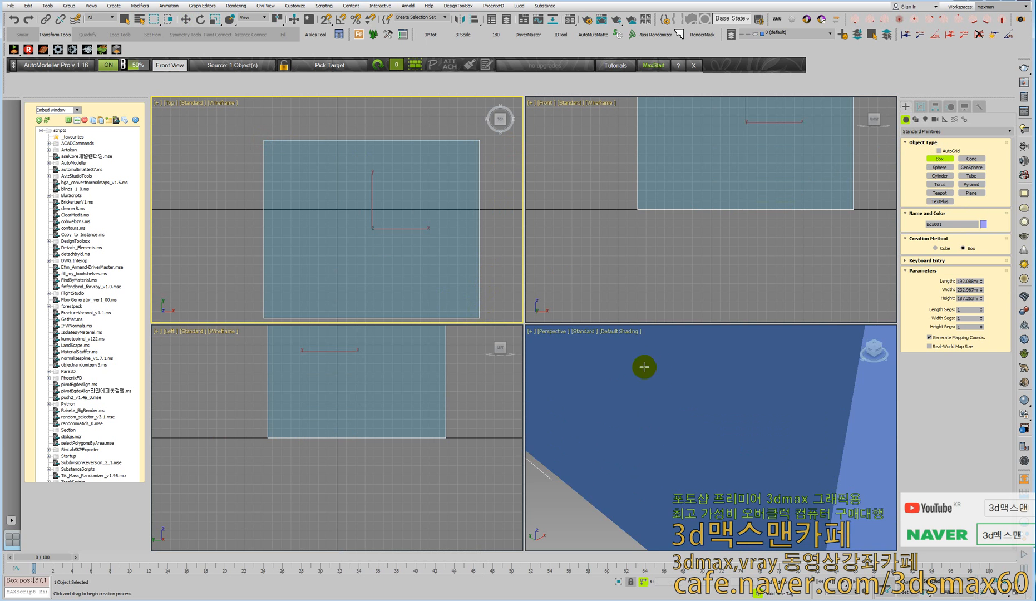
pyautogui.rightClick(681, 378)
# Create a smaller upright box about 57 mm long and 64 mm wide in front of the large box
pyautogui.scroll(-5, 651, 412)
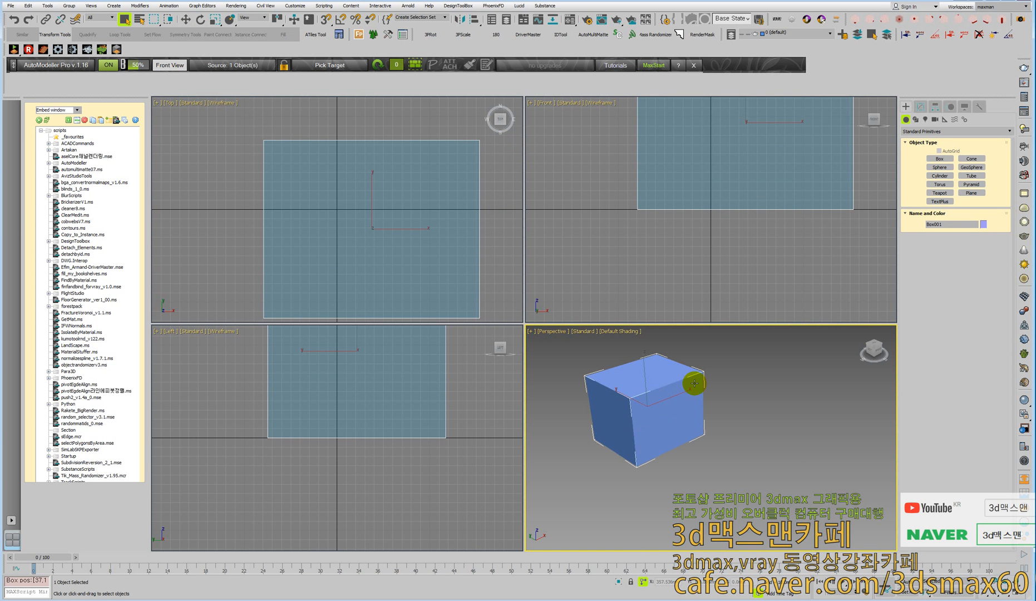
pyautogui.scroll(-4, 690, 247)
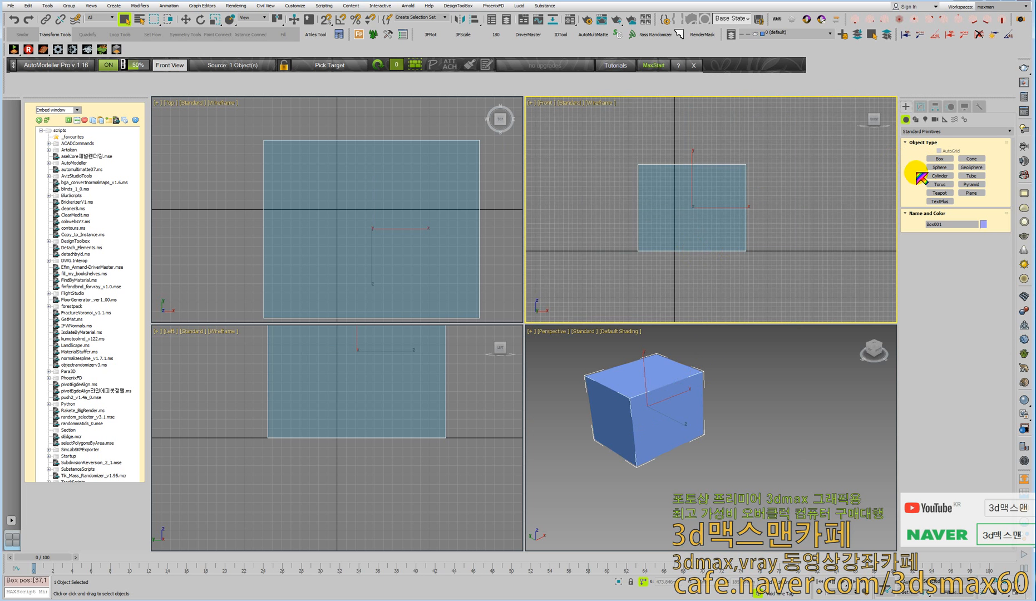
pyautogui.scroll(-5, 400, 168)
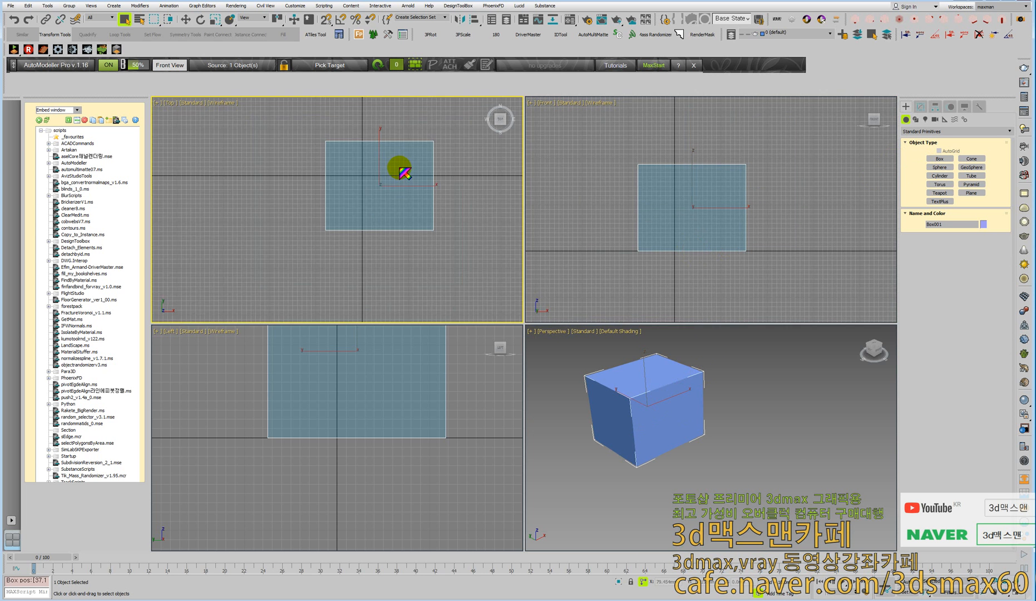
pyautogui.click(940, 160)
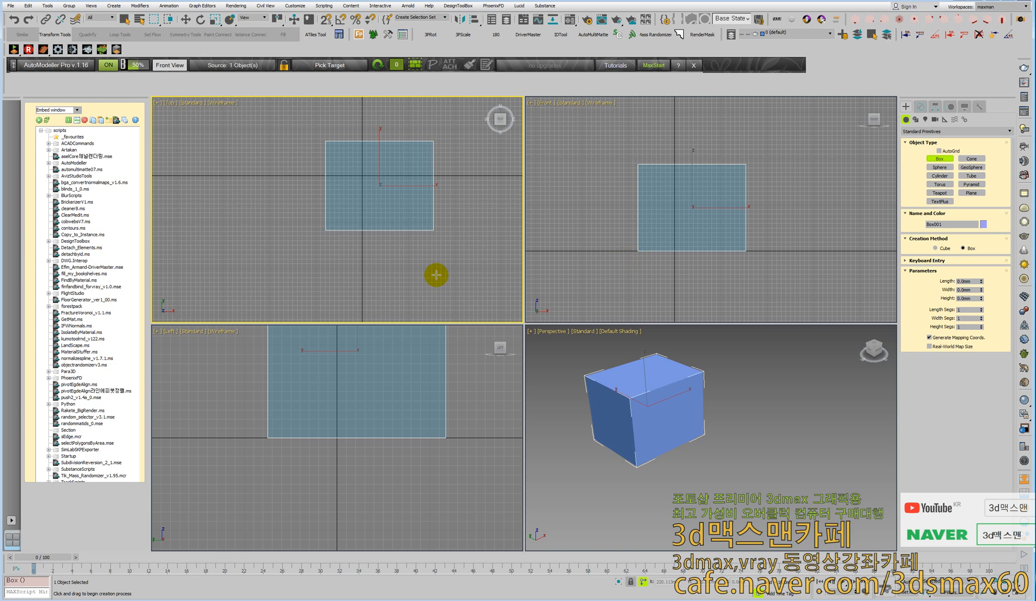
pyautogui.moveTo(363, 243); pyautogui.dragTo(393, 269)
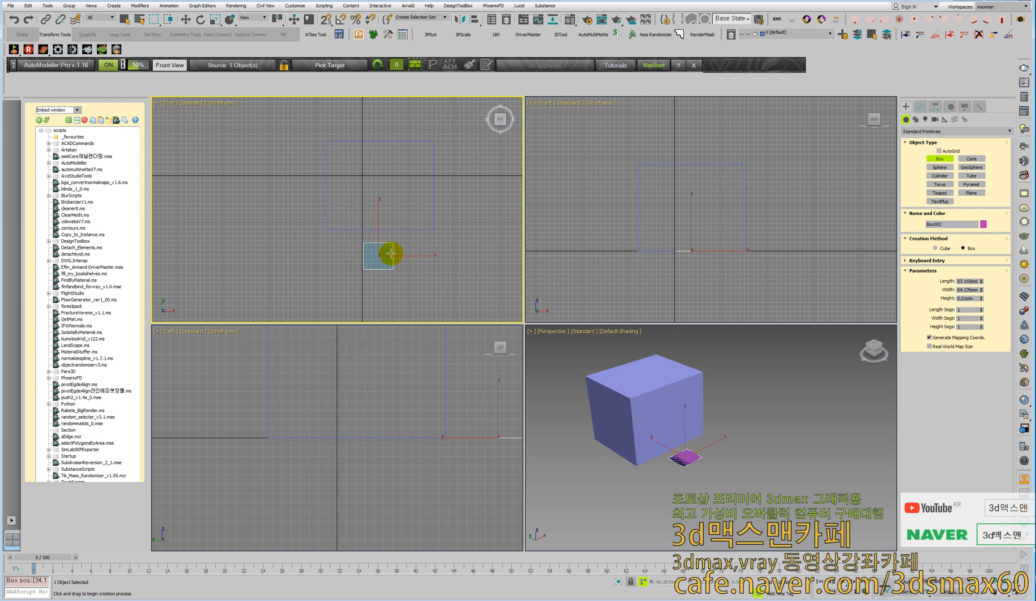
pyautogui.rightClick(721, 461)
pyautogui.rightClick(685, 434)
# Move the small box slightly upward along Z so its base sits above the large box's base
pyautogui.rightClick(683, 434)
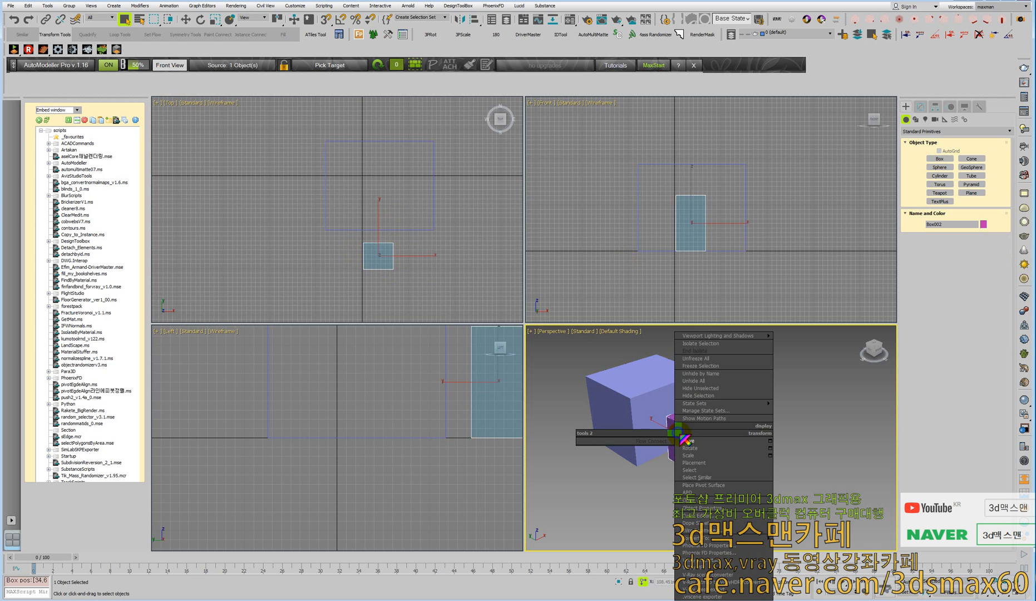
pyautogui.click(683, 440)
pyautogui.moveTo(684, 430); pyautogui.dragTo(685, 419)
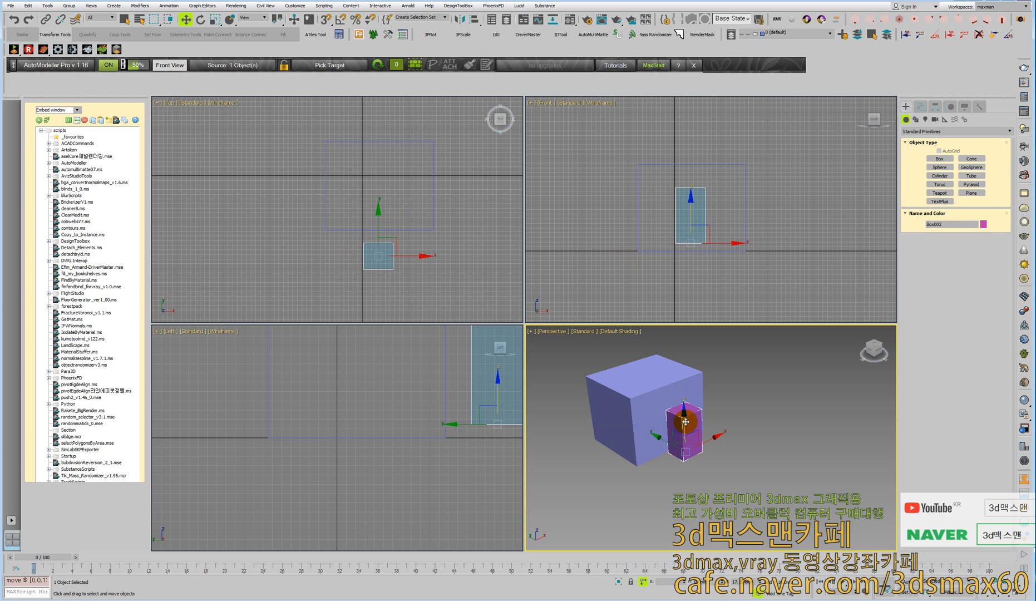
# Subtract the small box from the large box with a ProBoolean compound object
pyautogui.click(645, 405)
pyautogui.click(924, 132)
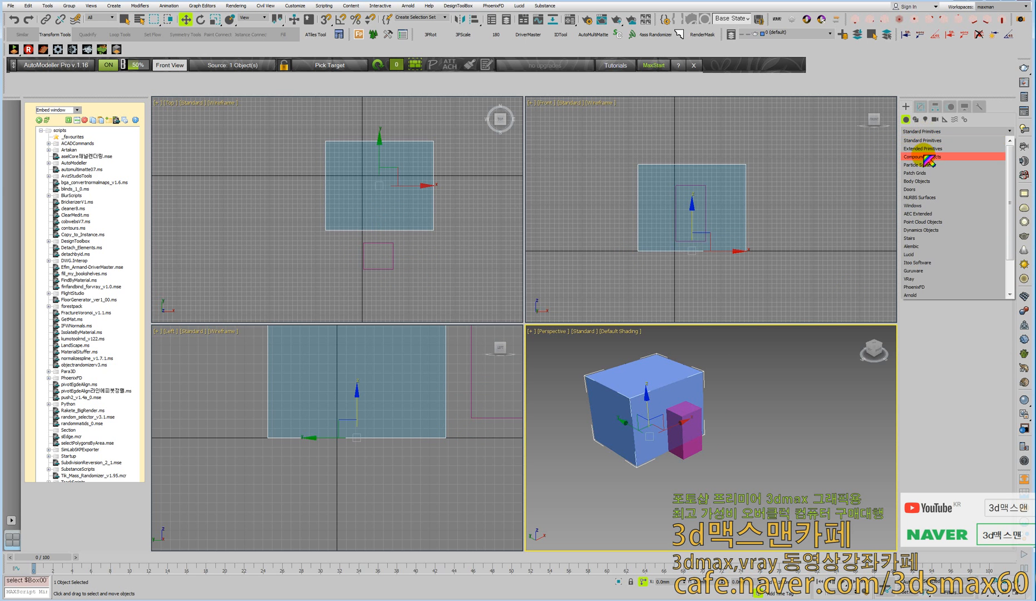
pyautogui.click(926, 158)
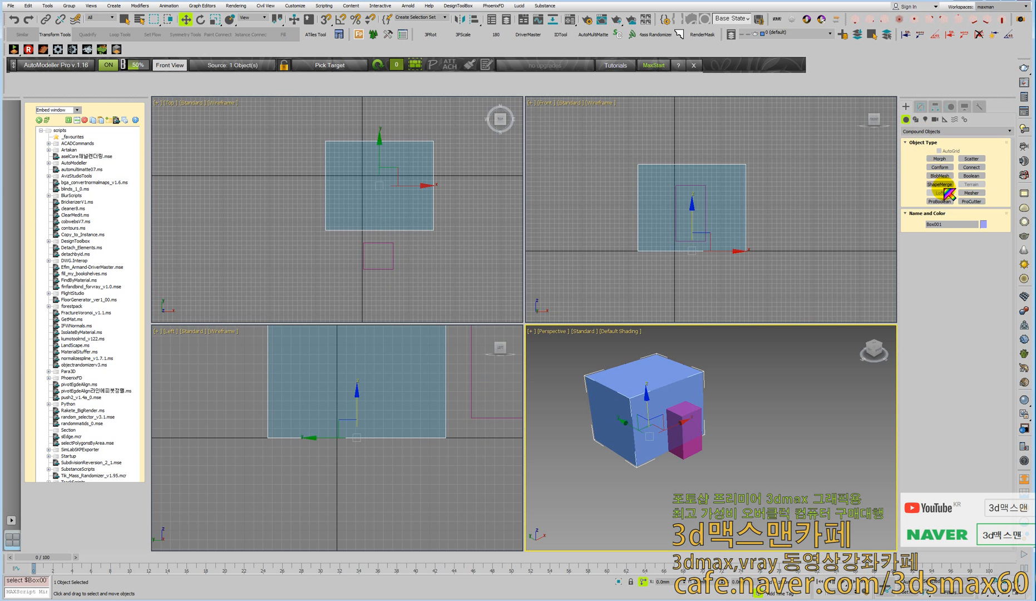
pyautogui.click(940, 201)
pyautogui.click(954, 247)
pyautogui.click(680, 447)
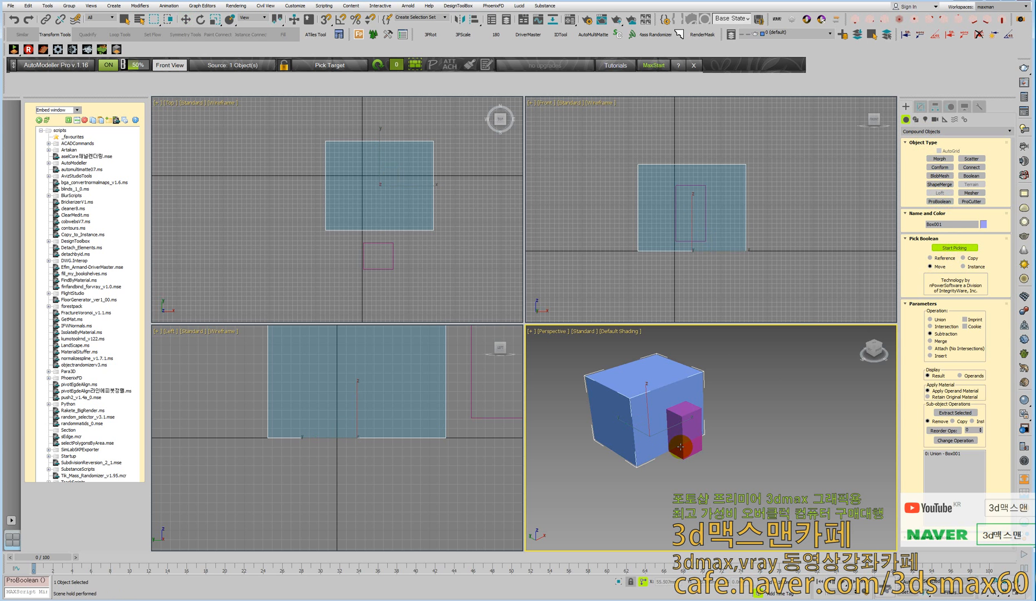
pyautogui.press('w')
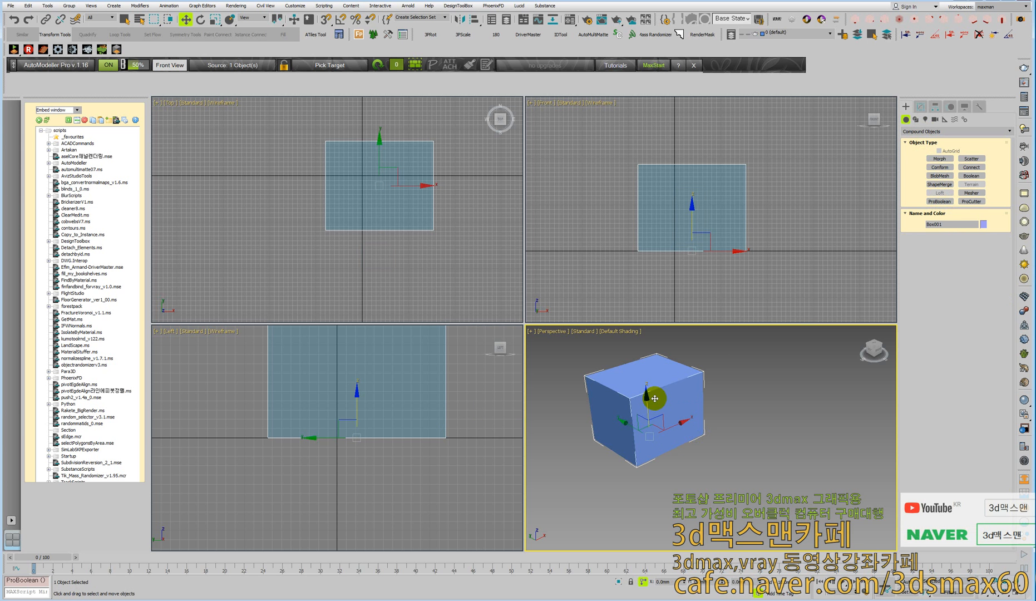
# Display the ProBoolean's operands instead of its result and expand its sub-object levels in the modifier stack
pyautogui.click(920, 107)
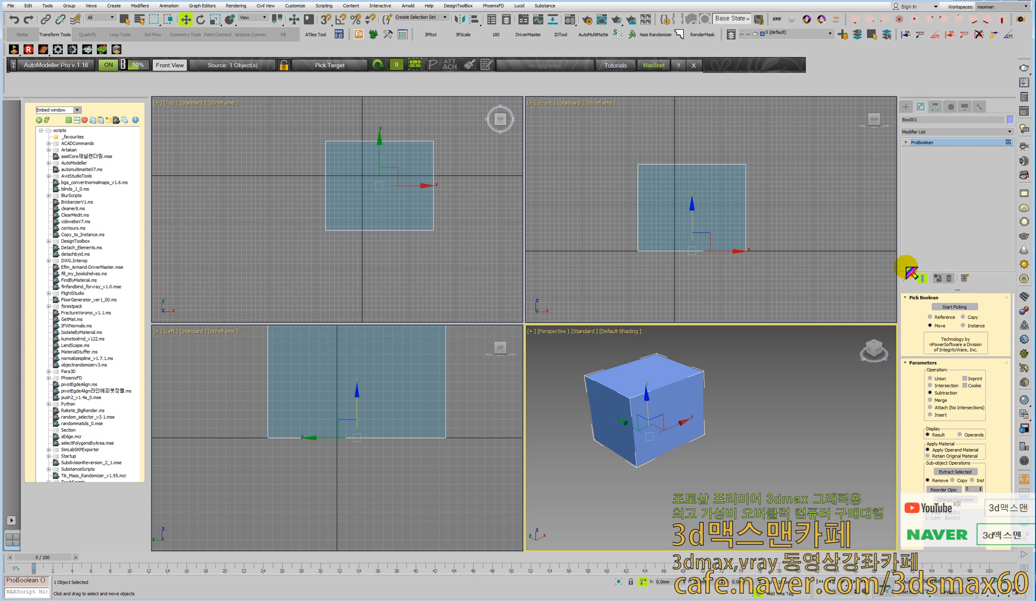
pyautogui.scroll(-2, 924, 377)
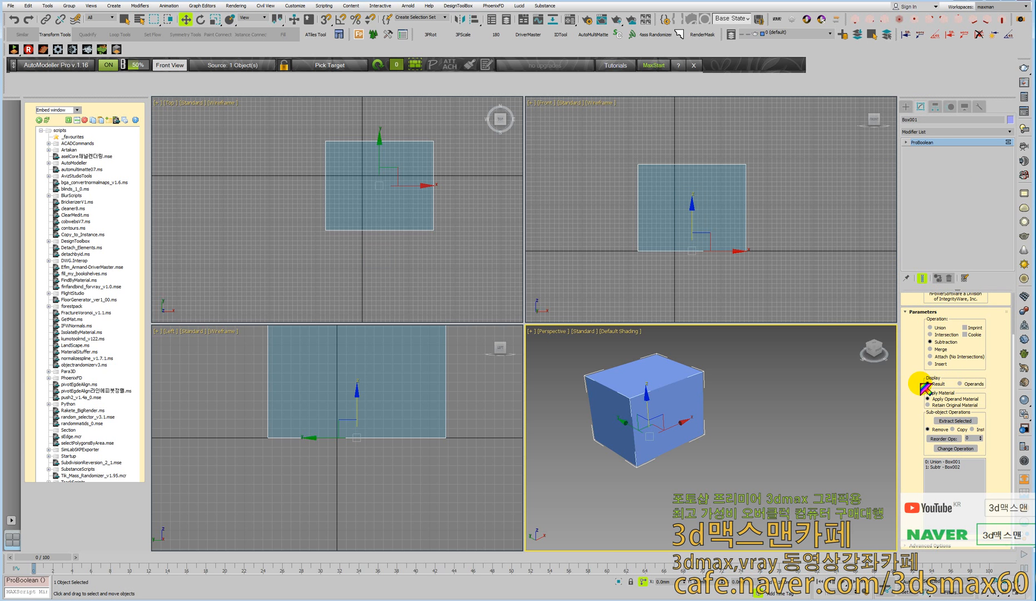
pyautogui.click(971, 384)
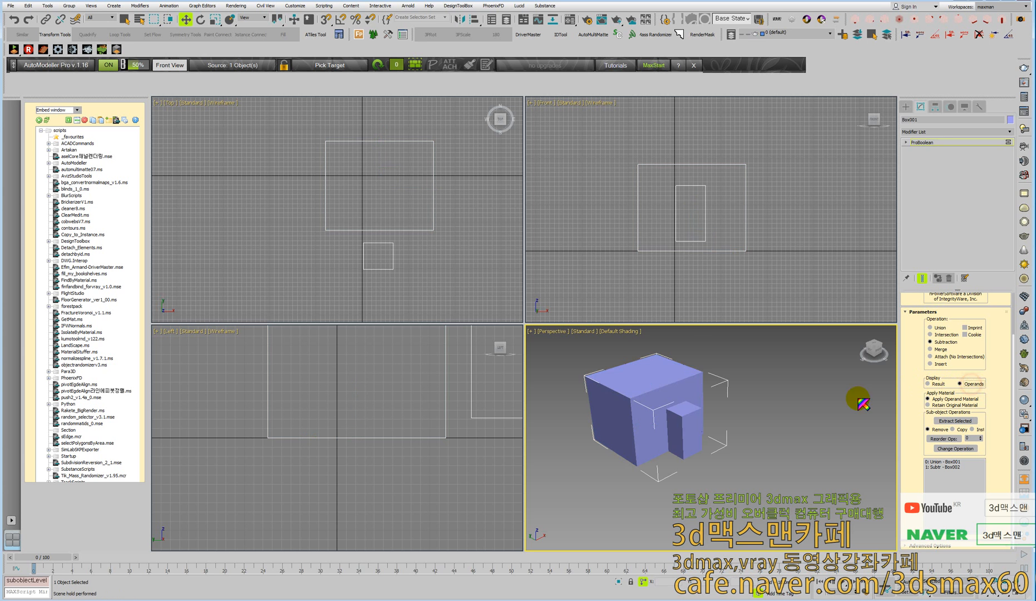
pyautogui.scroll(5, 679, 423)
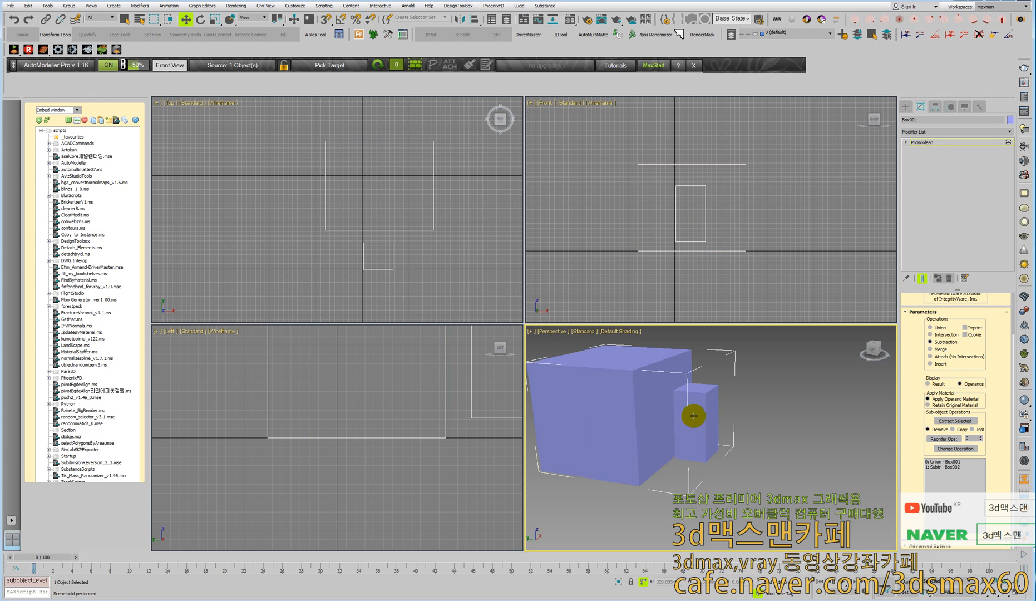
pyautogui.click(906, 143)
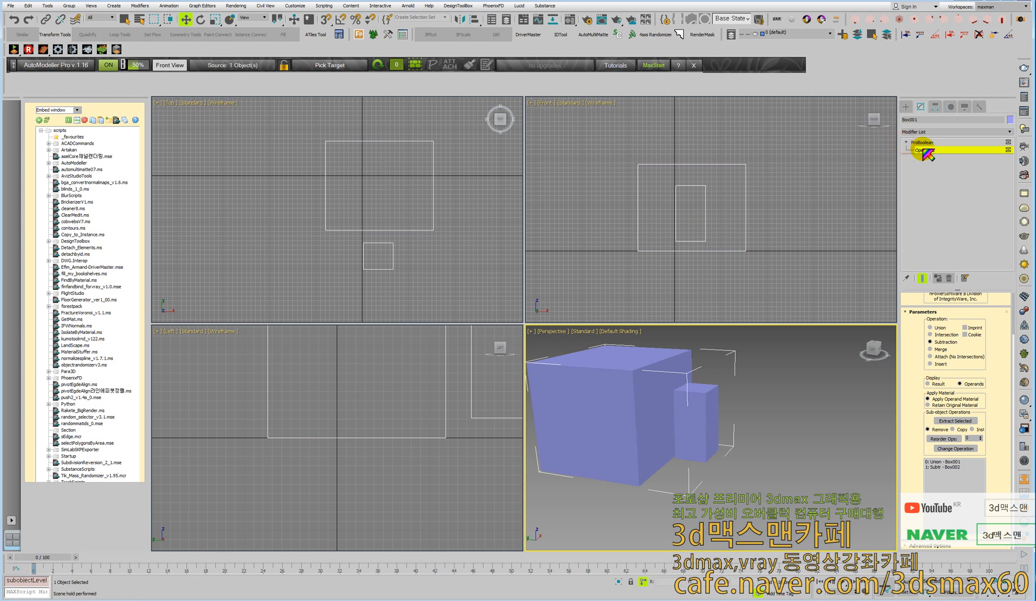
# Animate the small box operand with Auto Key so it moves into the large box at frame 72, and display the ProBoolean result
pyautogui.click(704, 412)
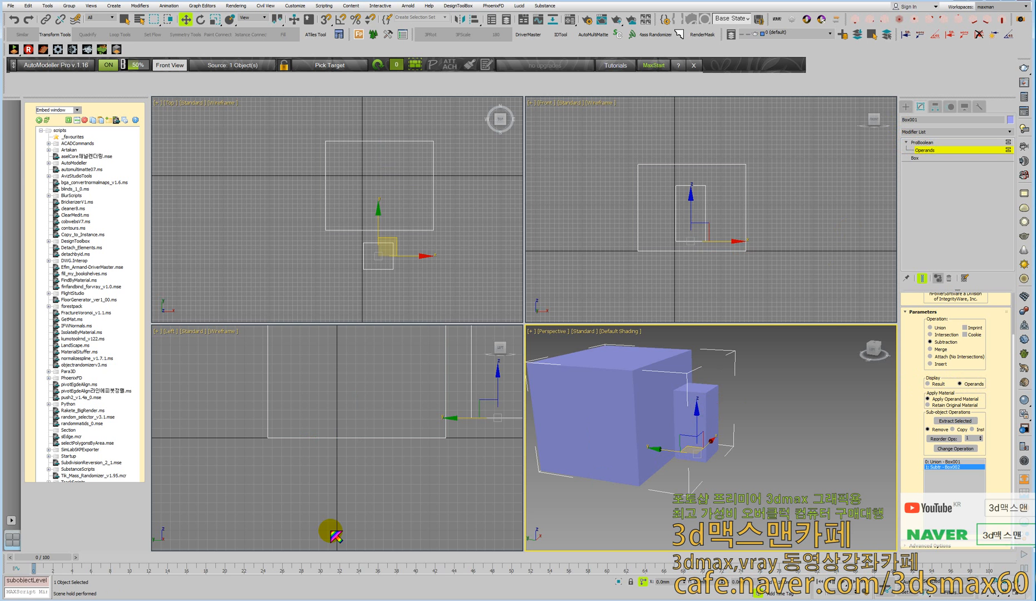
pyautogui.moveTo(55, 557); pyautogui.dragTo(724, 557)
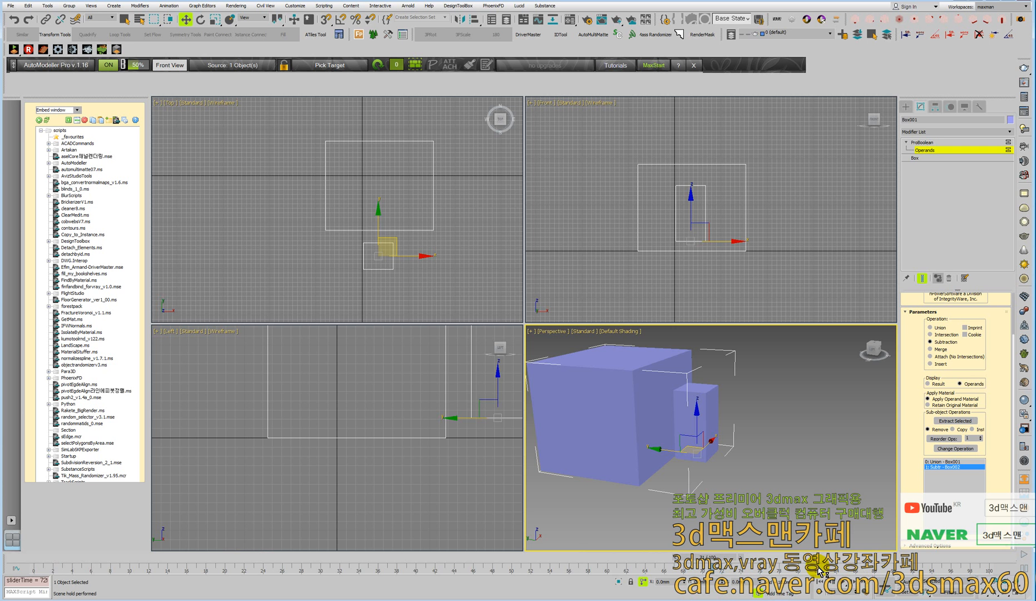
pyautogui.click(915, 593)
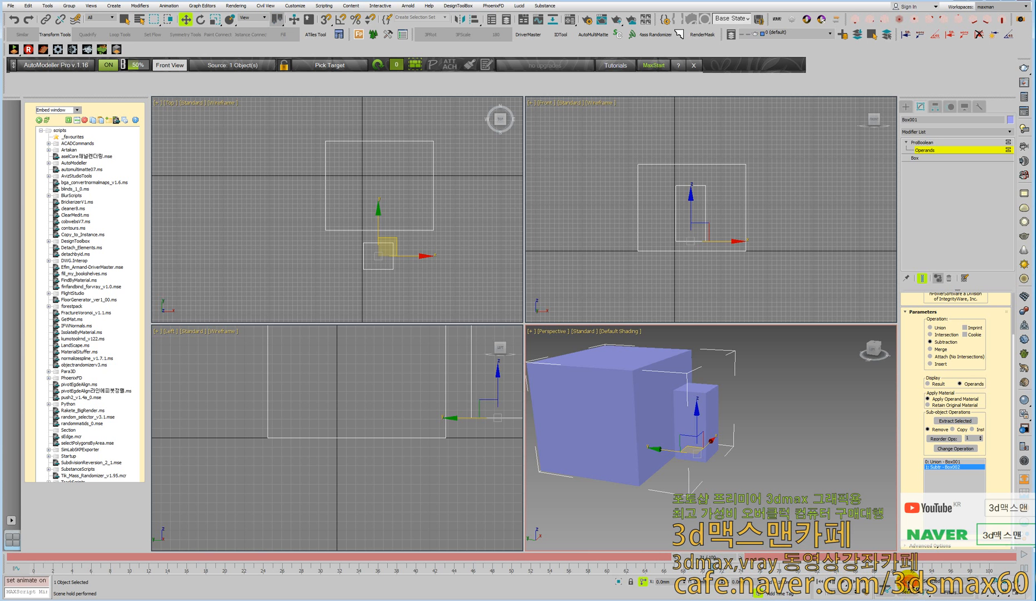
pyautogui.moveTo(672, 452); pyautogui.dragTo(636, 447)
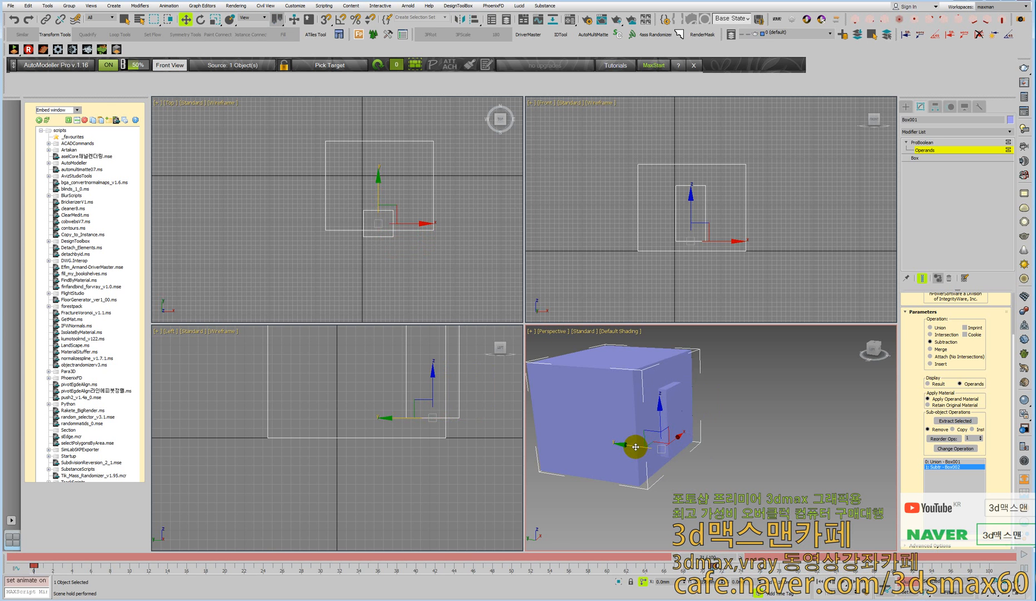
pyautogui.click(928, 383)
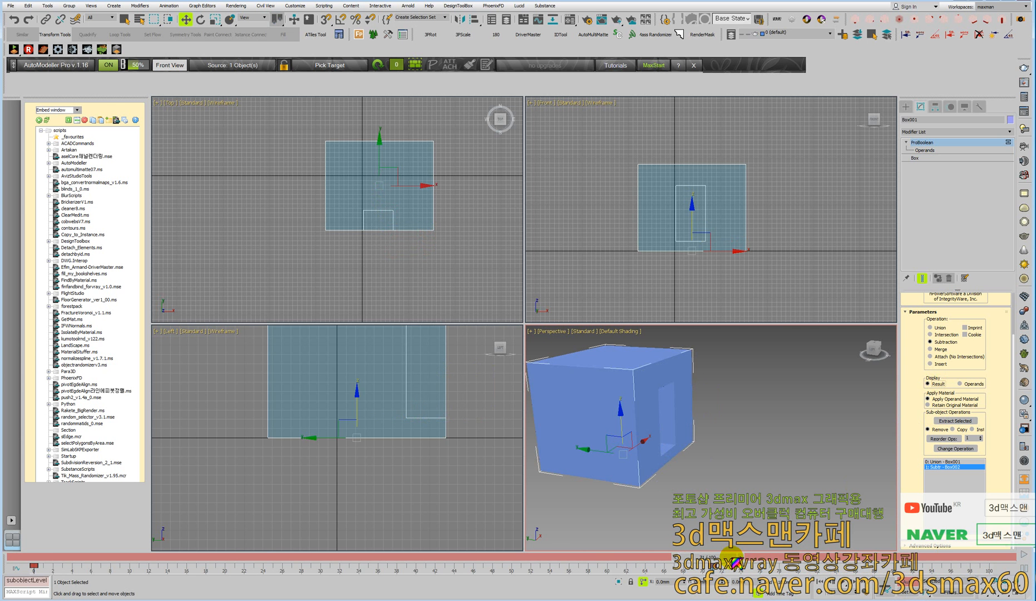
# Scrub the animation between about frames 42 and 69 and examine how the opening in the large box changes
pyautogui.moveTo(723, 557); pyautogui.dragTo(449, 548)
pyautogui.press('w')
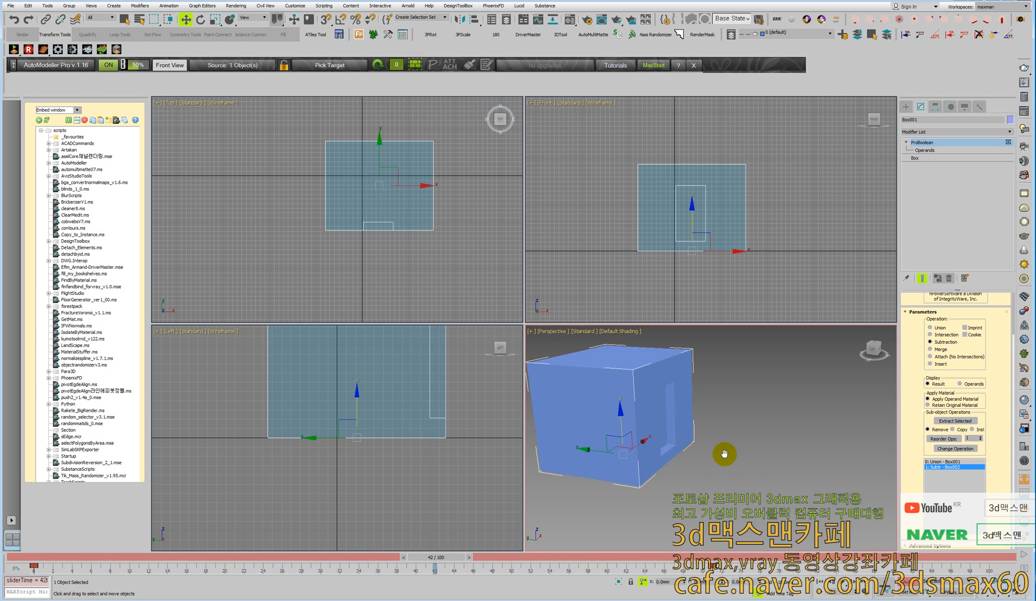
pyautogui.keyDown('alt'); pyautogui.moveTo(724, 455); pyautogui.dragTo(682, 474, button='middle'); pyautogui.keyUp('alt')
pyautogui.scroll(8, 682, 474)
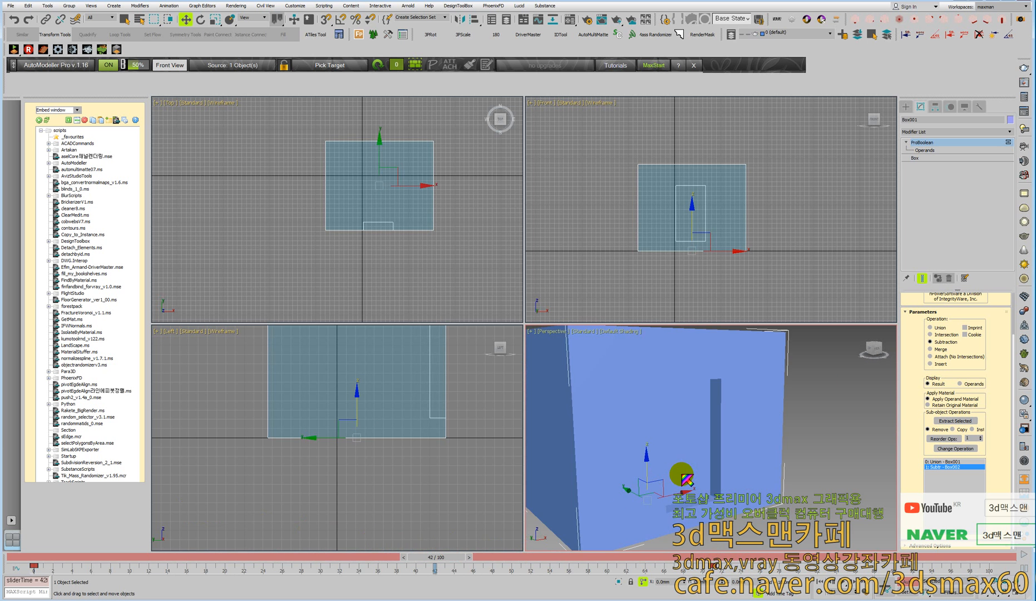
pyautogui.moveTo(450, 557); pyautogui.dragTo(693, 557)
pyautogui.scroll(-8, 656, 524)
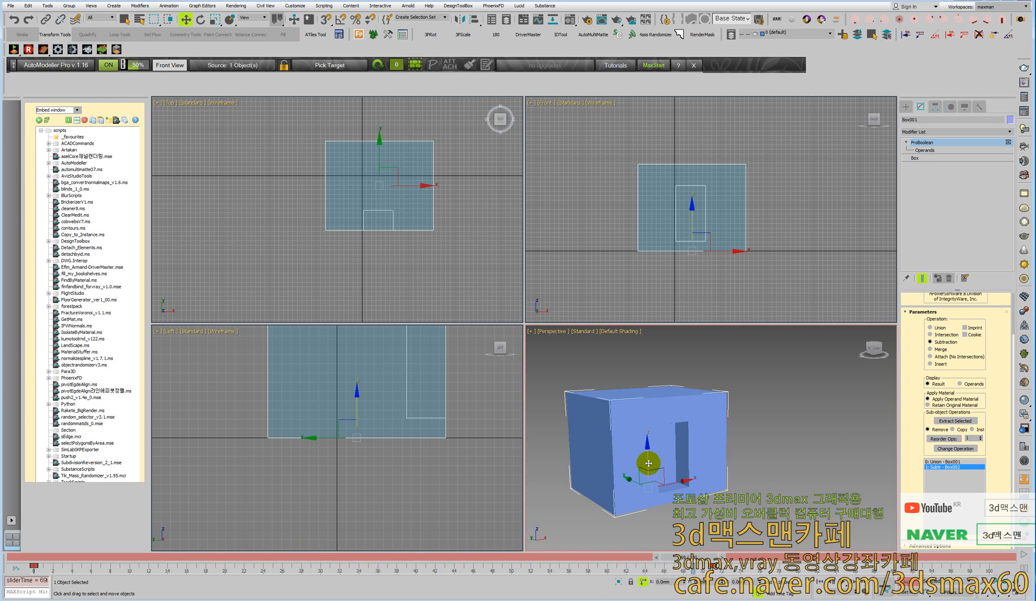
# Clear the current scene and start a new empty one
pyautogui.hotkey('ctrl', 'n')
pyautogui.click(517, 314)
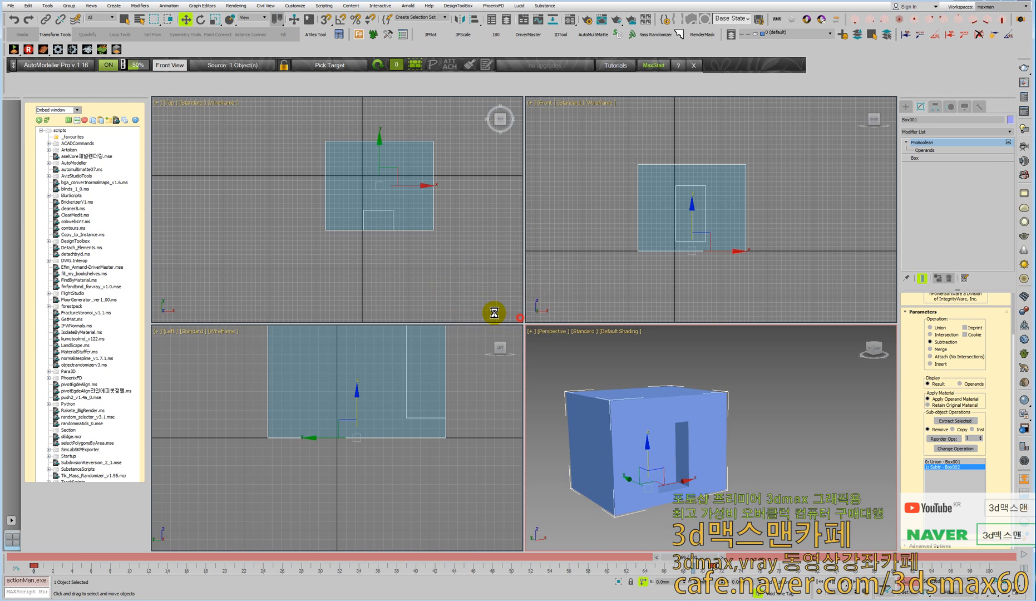
pyautogui.click(486, 313)
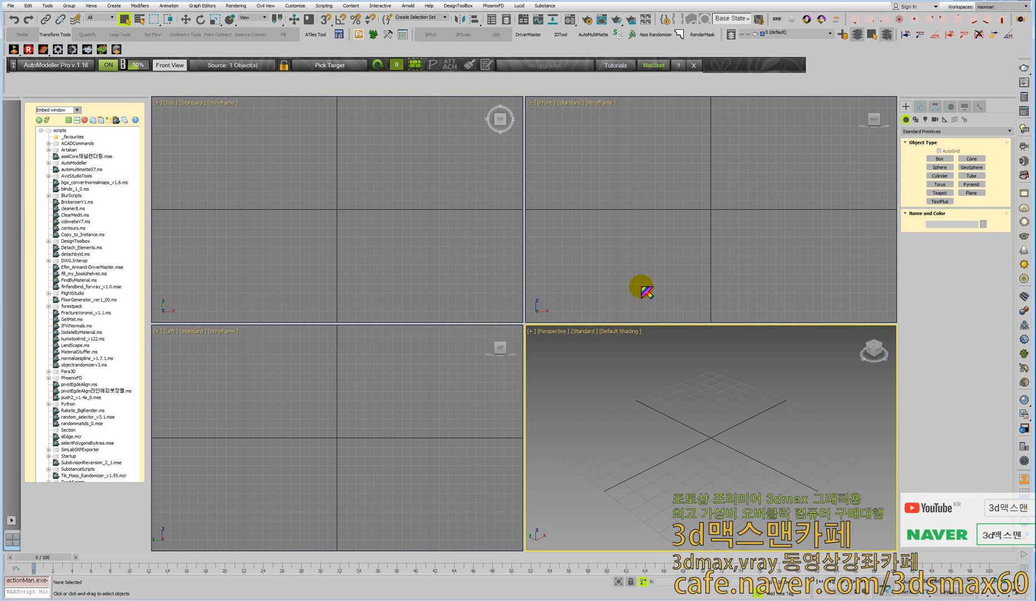
# Draw a closed, curved five-vertex line around the origin in the Front viewport
pyautogui.click(703, 238)
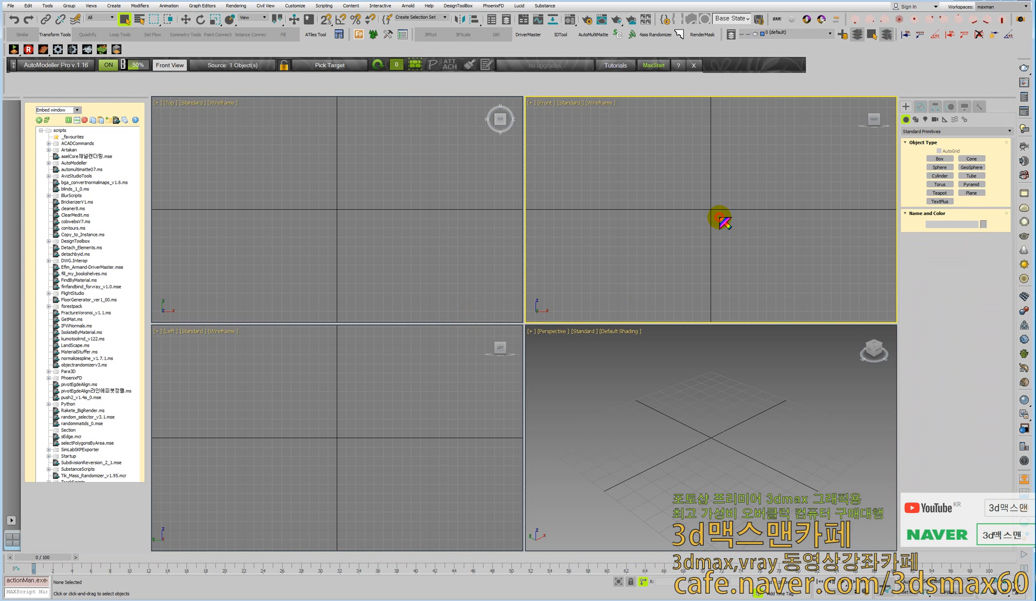
pyautogui.click(915, 120)
pyautogui.click(942, 166)
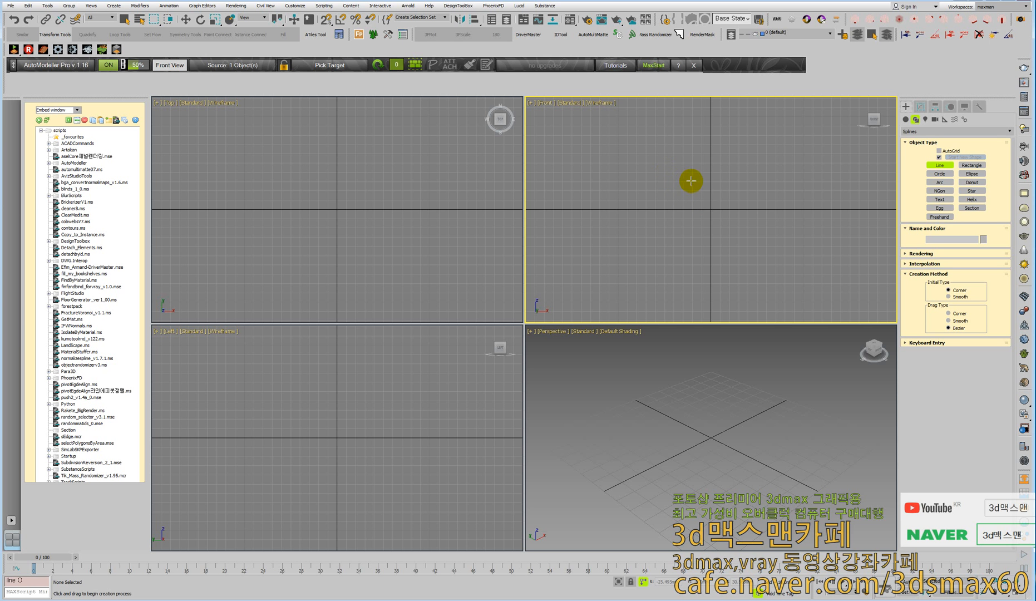
pyautogui.click(701, 158)
pyautogui.moveTo(654, 156); pyautogui.dragTo(640, 162)
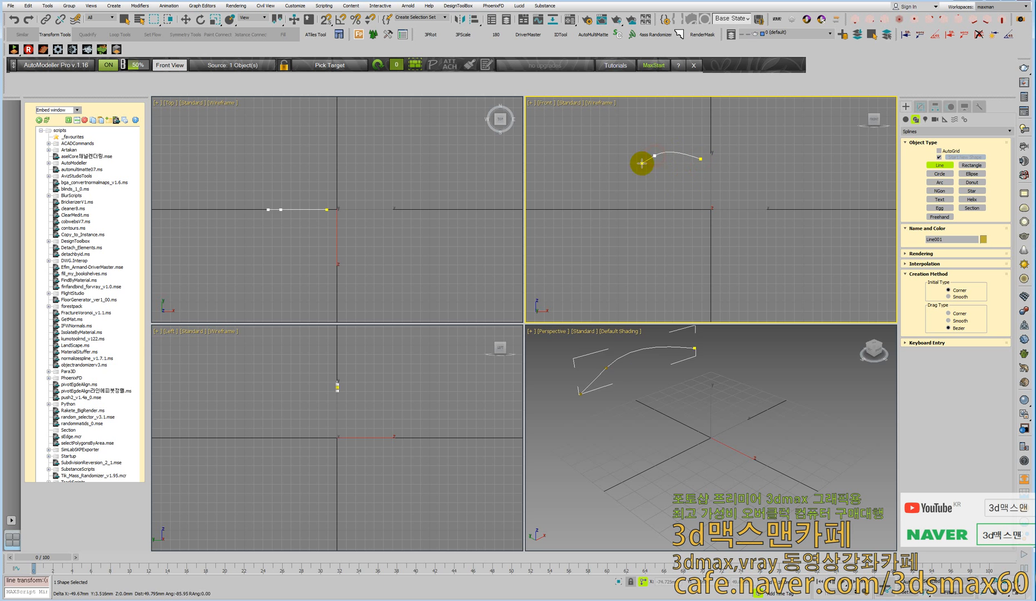
pyautogui.moveTo(625, 240); pyautogui.dragTo(655, 259)
pyautogui.moveTo(773, 260); pyautogui.dragTo(793, 233)
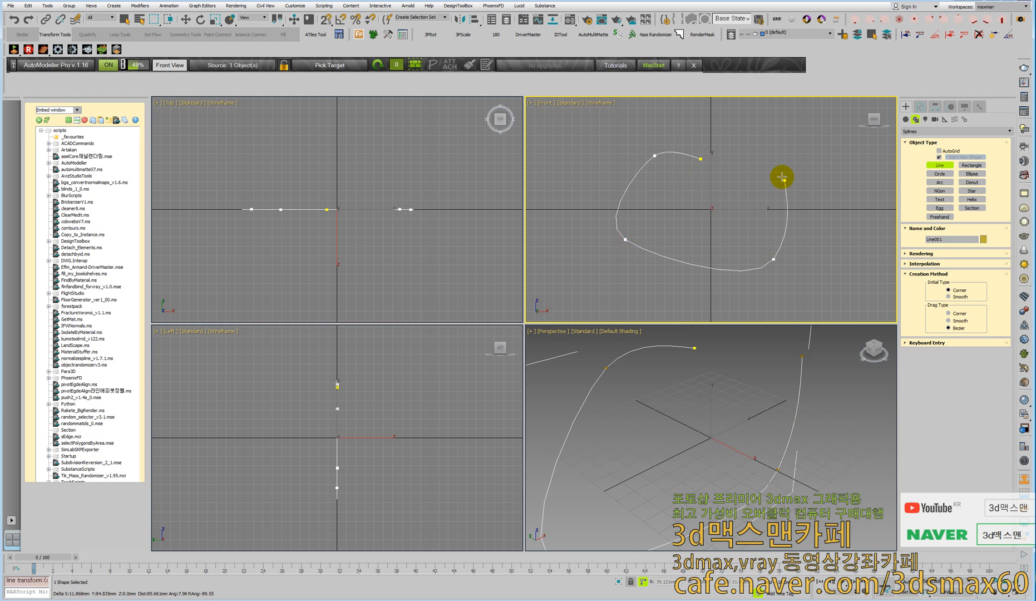
pyautogui.moveTo(781, 174); pyautogui.dragTo(733, 156)
pyautogui.click(700, 159)
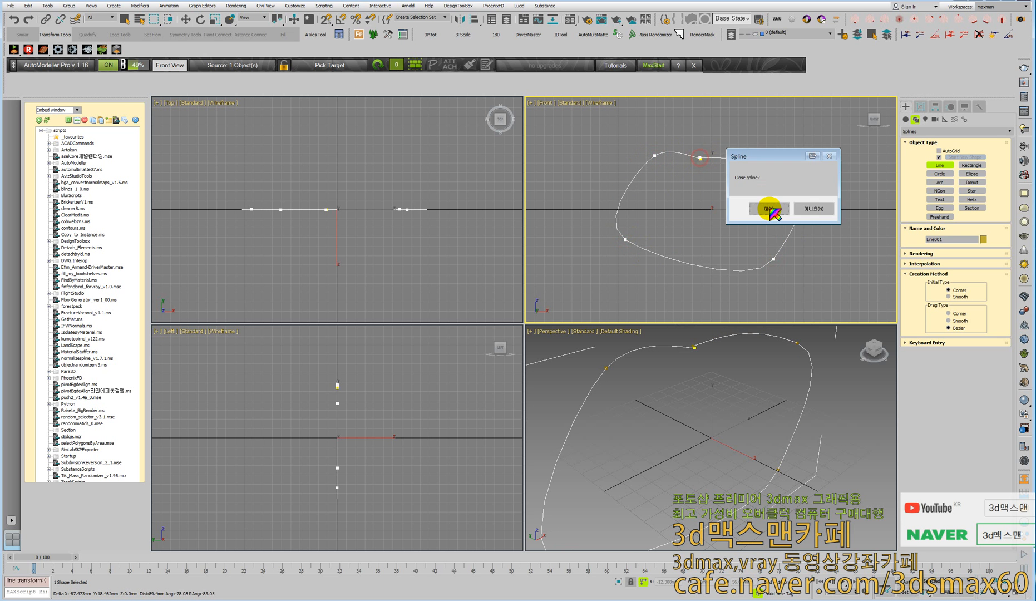
pyautogui.click(769, 208)
pyautogui.rightClick(761, 212)
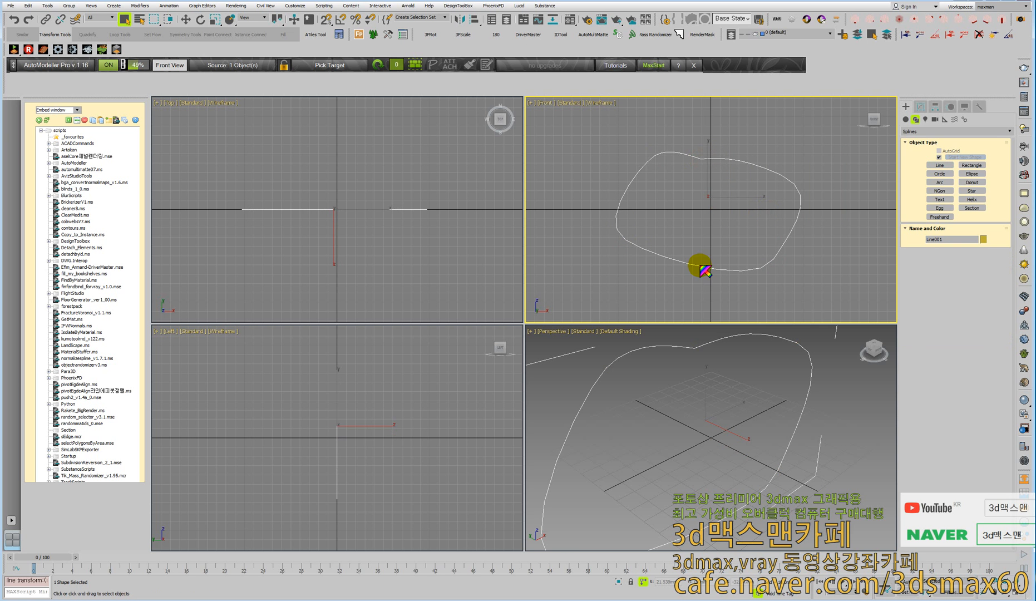
# Go to frame 65 and move the closed spline upward in the Front viewport
pyautogui.moveTo(65, 560); pyautogui.dragTo(661, 582)
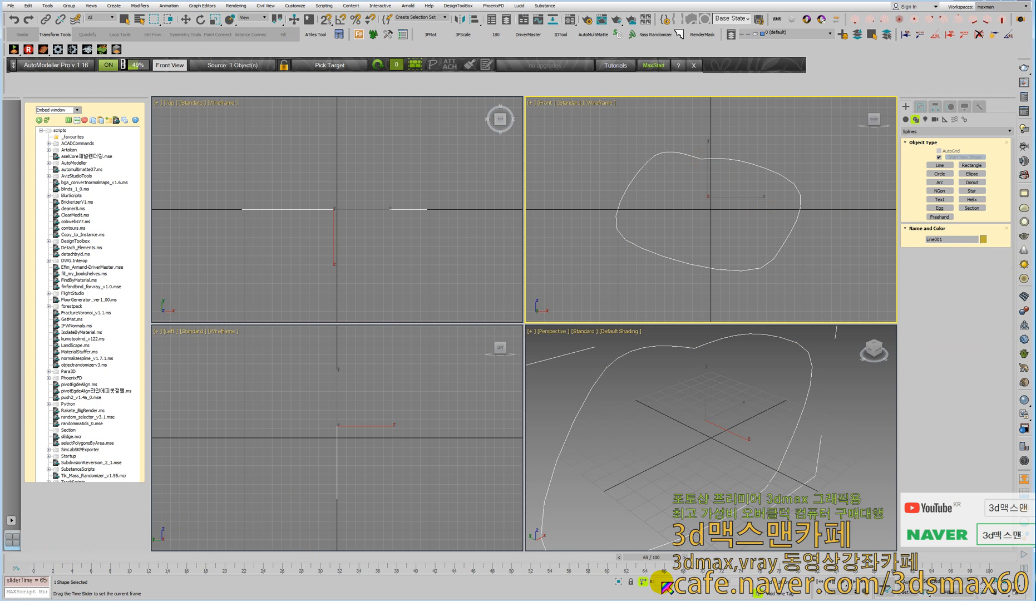
pyautogui.scroll(-4, 662, 217)
pyautogui.rightClick(670, 190)
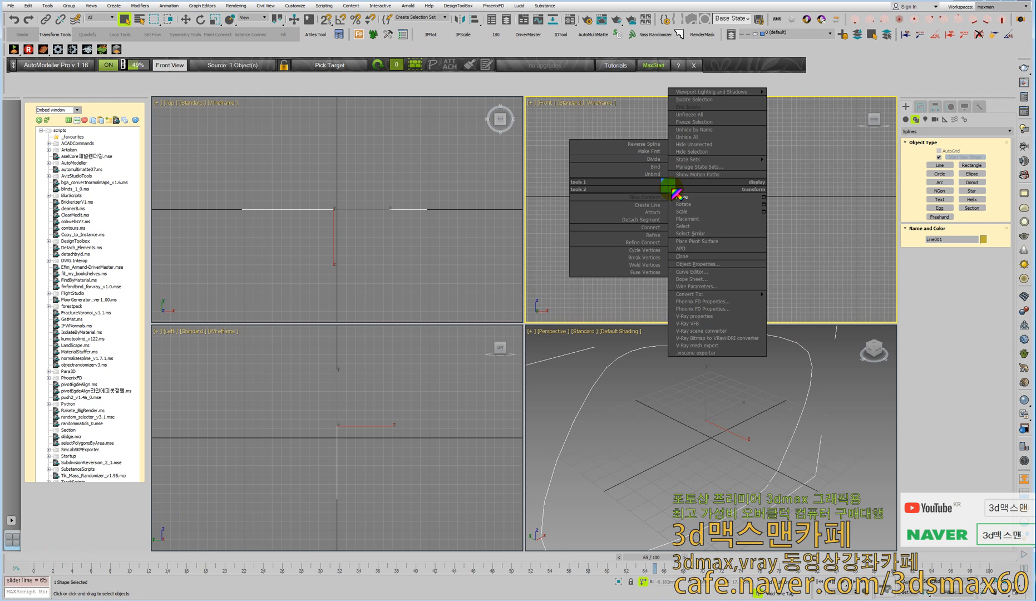
pyautogui.click(689, 190)
pyautogui.moveTo(685, 177); pyautogui.dragTo(699, 137)
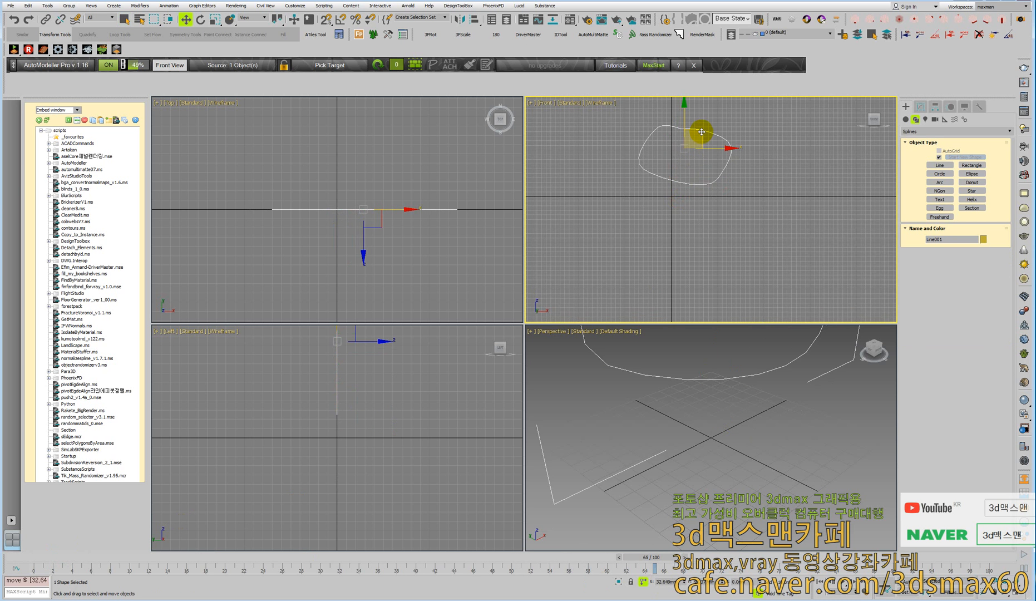
# Enter the spline's Vertex level and move its top middle vertex slightly upward to round out the dip
pyautogui.click(940, 166)
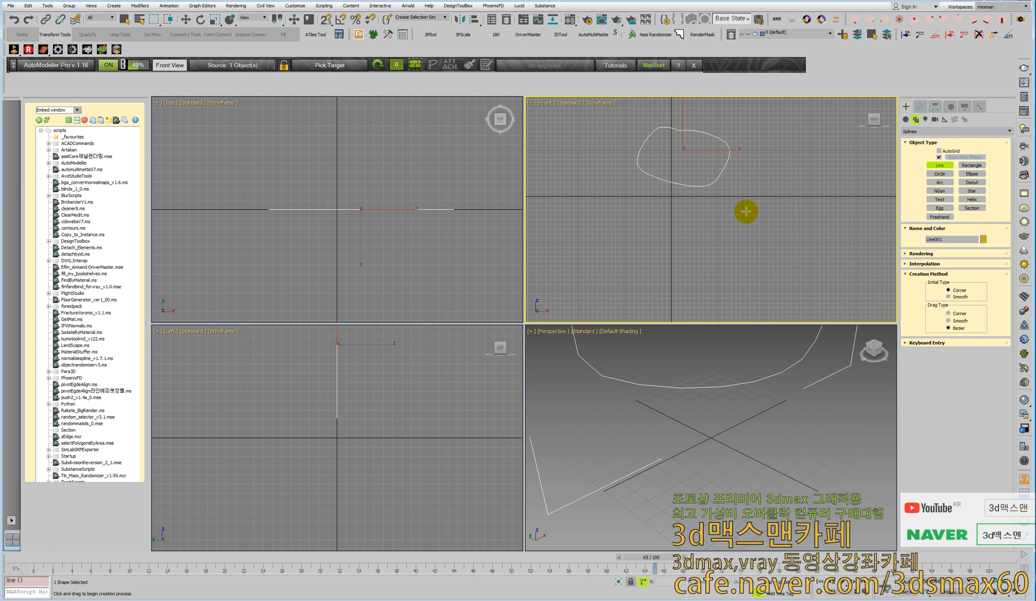
pyautogui.click(922, 107)
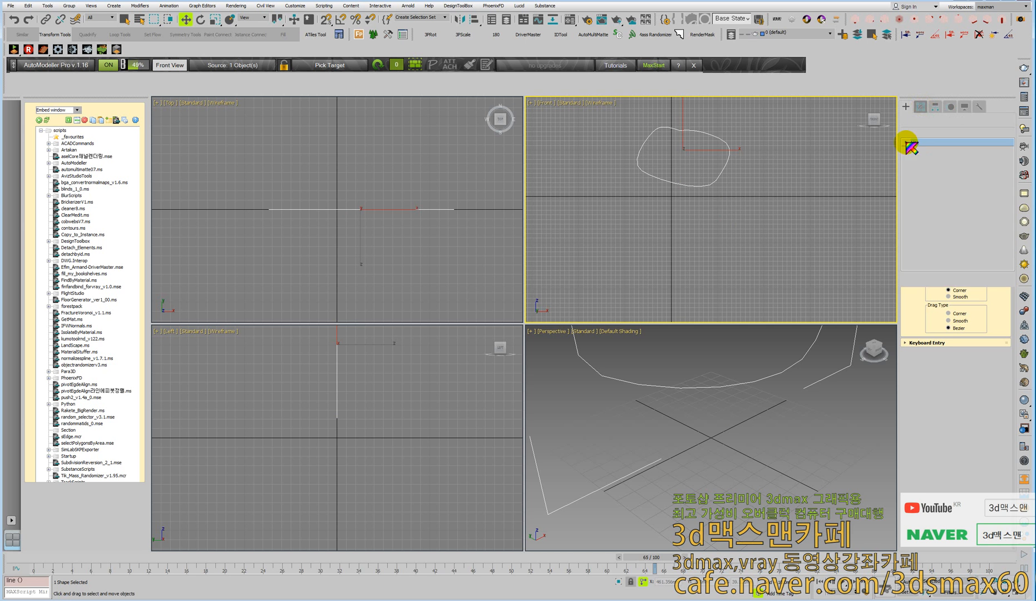
pyautogui.click(922, 151)
pyautogui.moveTo(788, 221); pyautogui.dragTo(558, 116)
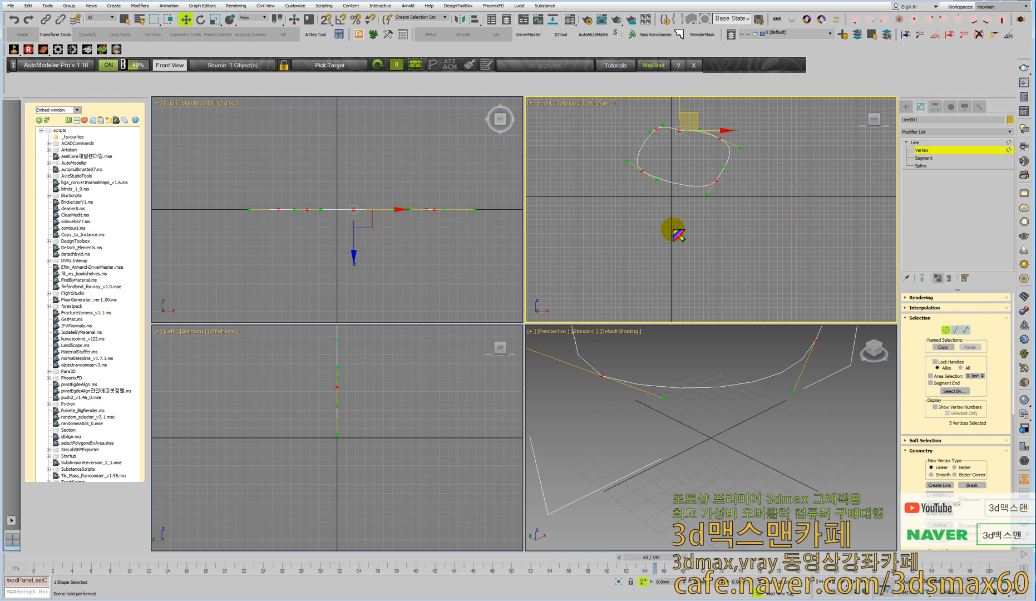
pyautogui.click(675, 135)
pyautogui.click(677, 129)
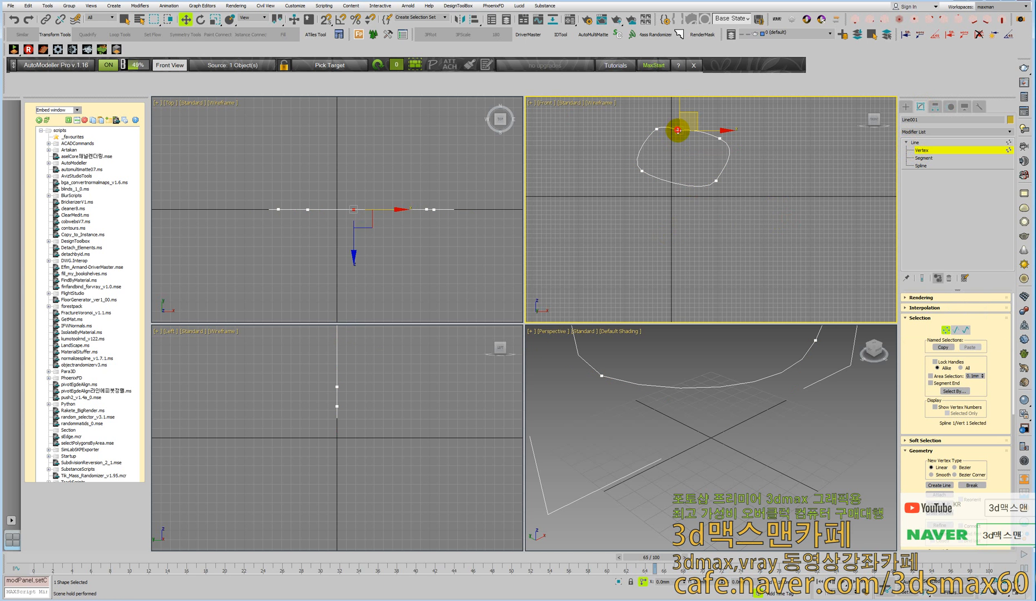
pyautogui.moveTo(678, 130); pyautogui.dragTo(681, 128)
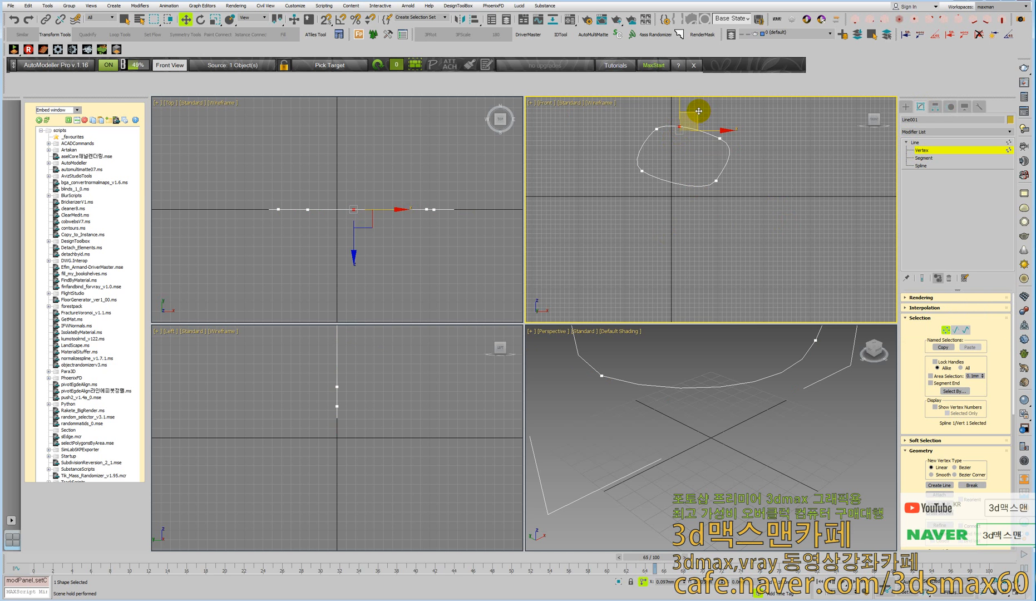
# Select all five spline vertices, turn on Auto Key and nudge them slightly along X to key their positions at frame 65
pyautogui.moveTo(753, 201); pyautogui.dragTo(625, 99)
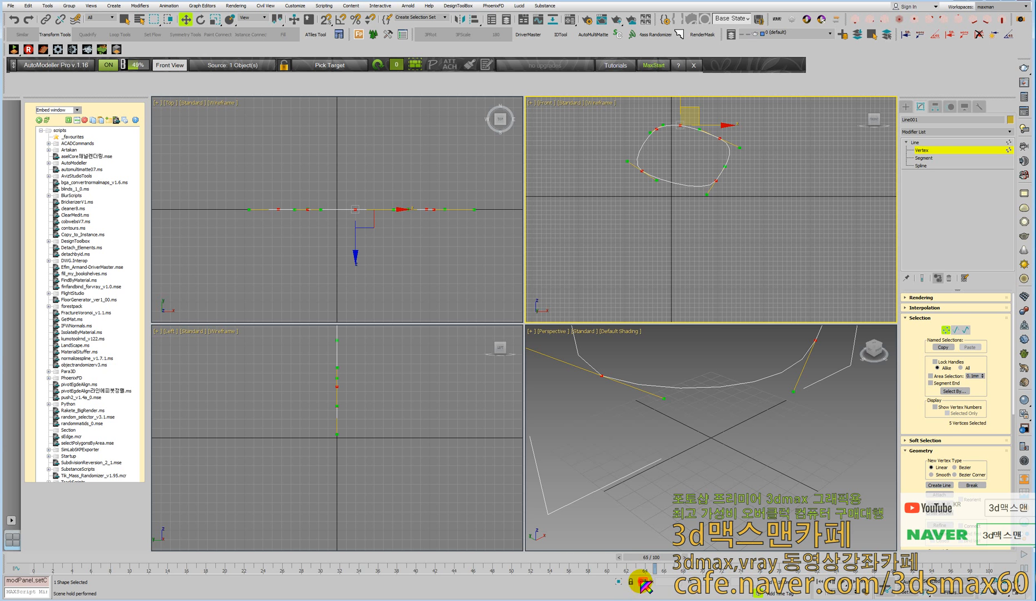
pyautogui.click(684, 584)
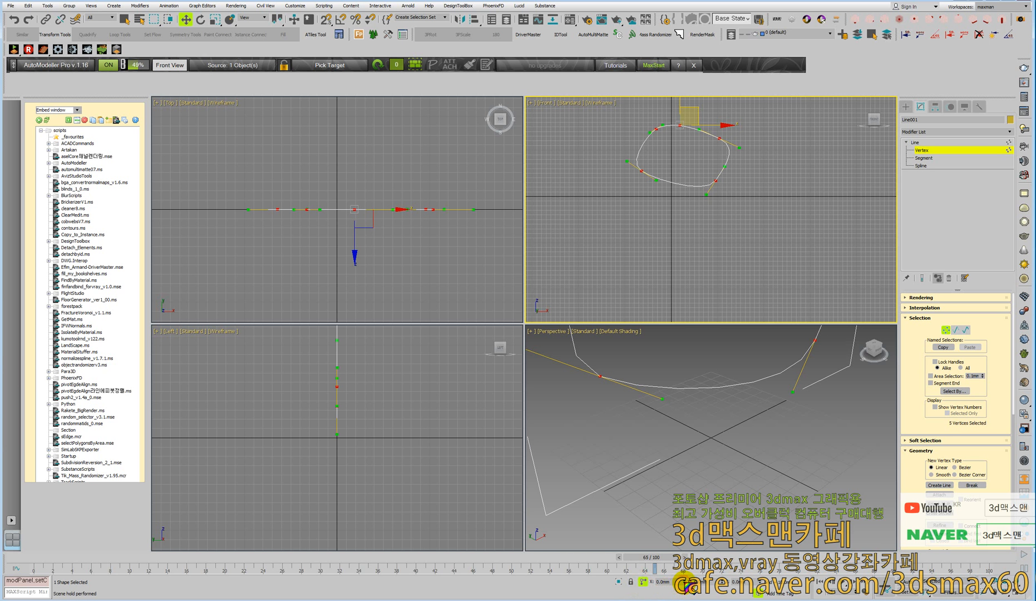
pyautogui.click(685, 581)
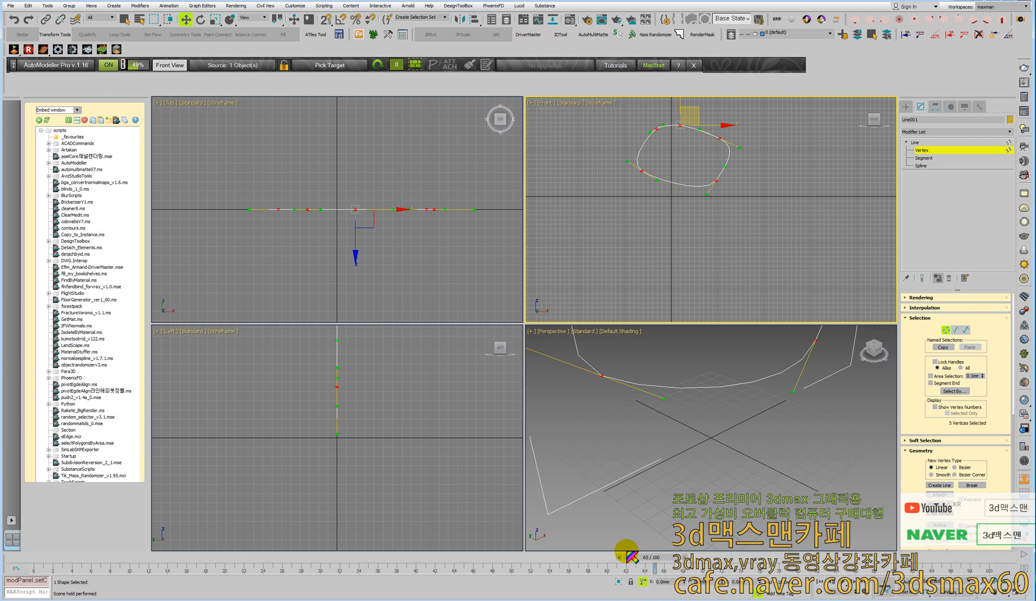
pyautogui.press('n')
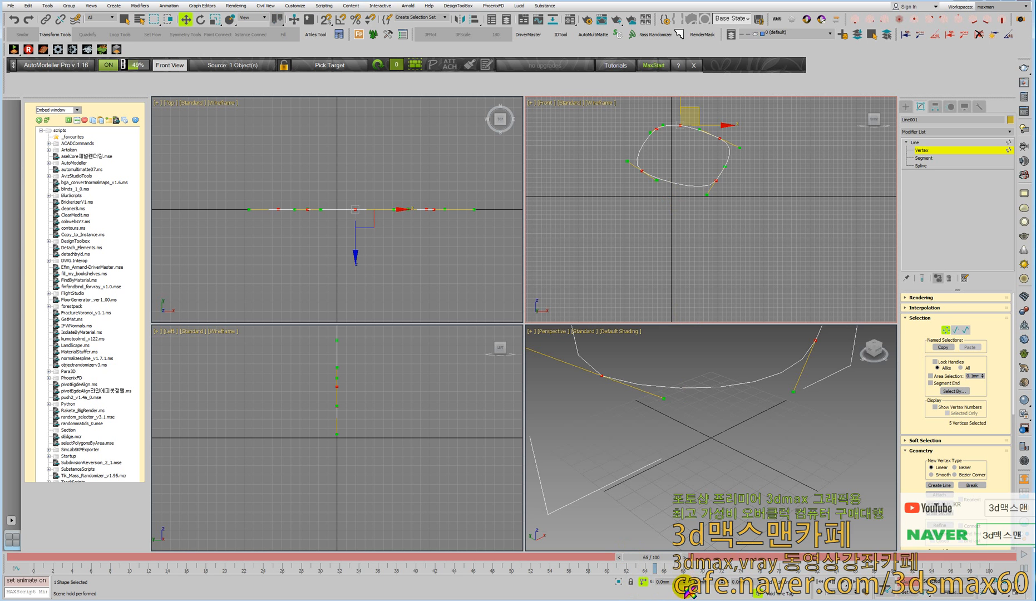
pyautogui.click(685, 582)
pyautogui.click(684, 582)
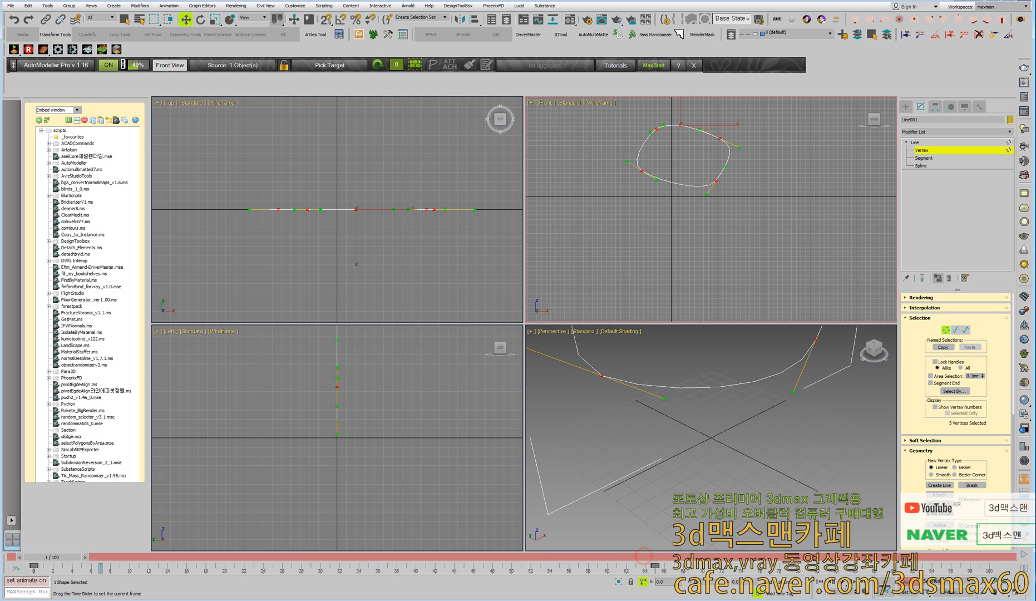
pyautogui.moveTo(640, 556); pyautogui.dragTo(668, 593)
pyautogui.press('w')
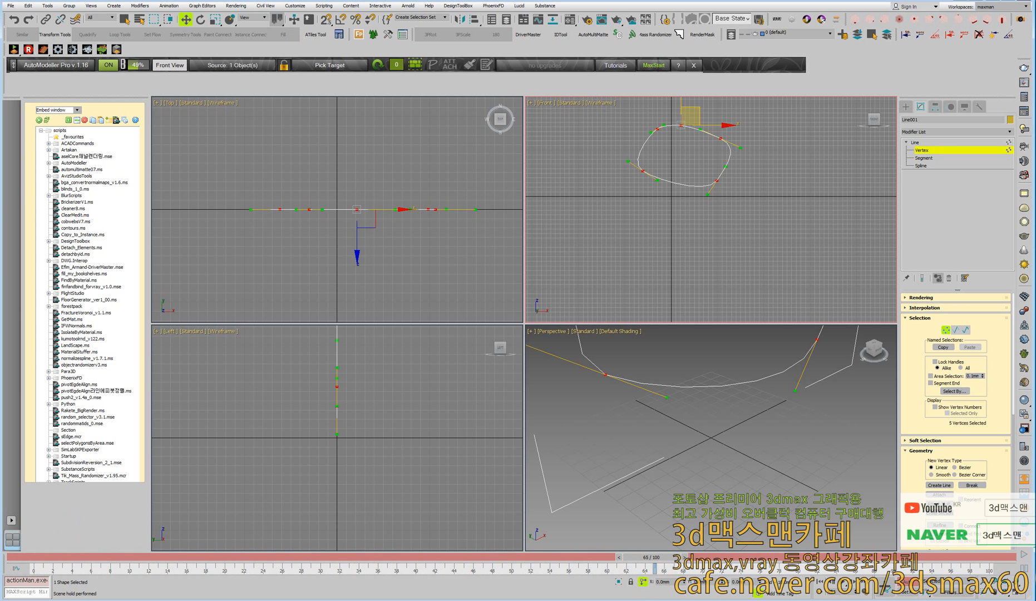
pyautogui.doubleClick(673, 584)
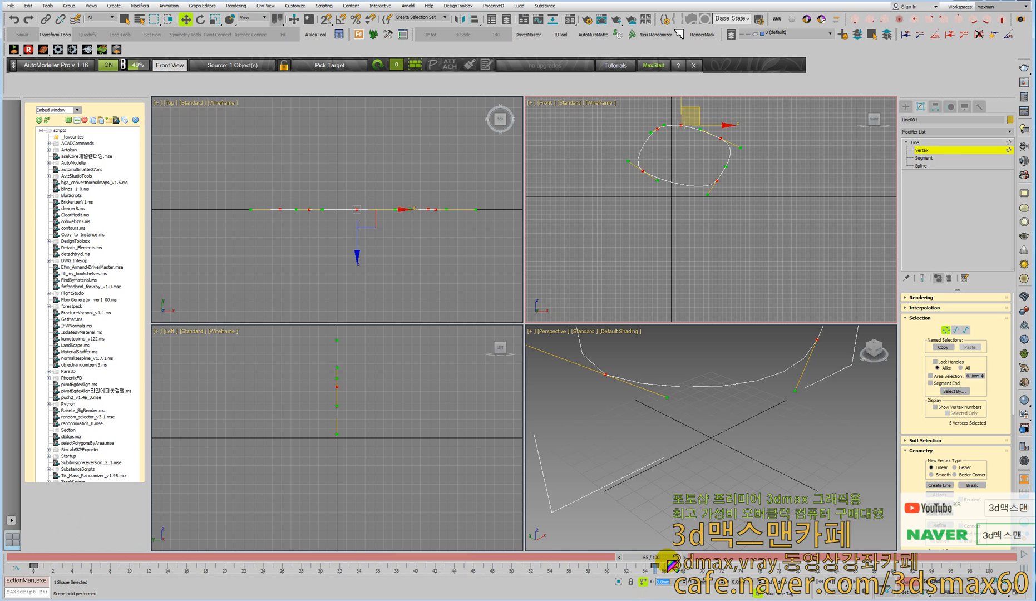
# At frame 0, move the spline's two upper-left vertices down and inward to deform the outline, and select all five vertices
pyautogui.moveTo(657, 558); pyautogui.dragTo(349, 515)
pyautogui.press('Home')
pyautogui.press('w')
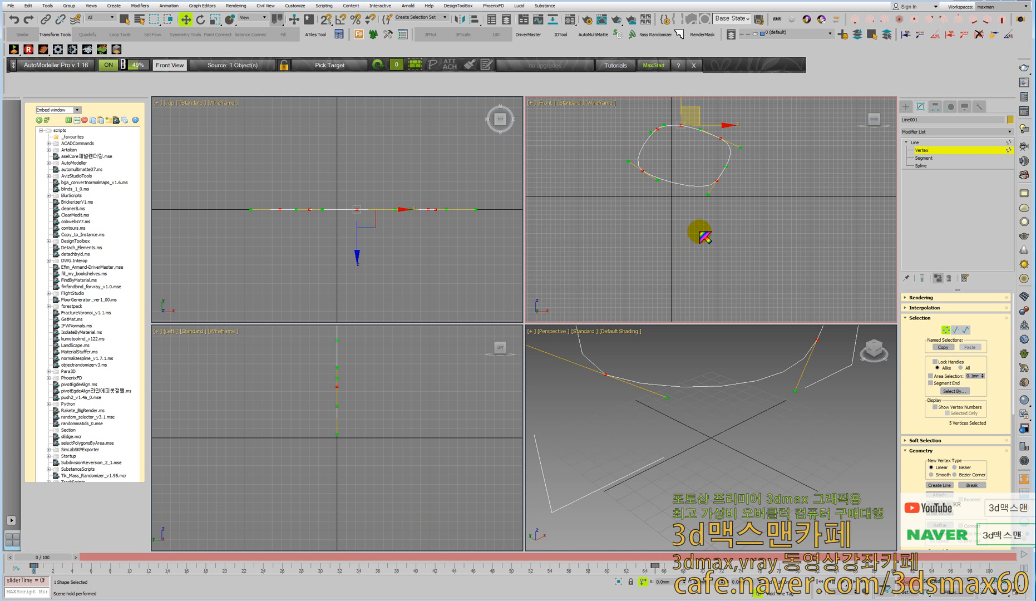
pyautogui.moveTo(699, 235); pyautogui.dragTo(724, 272, button='middle')
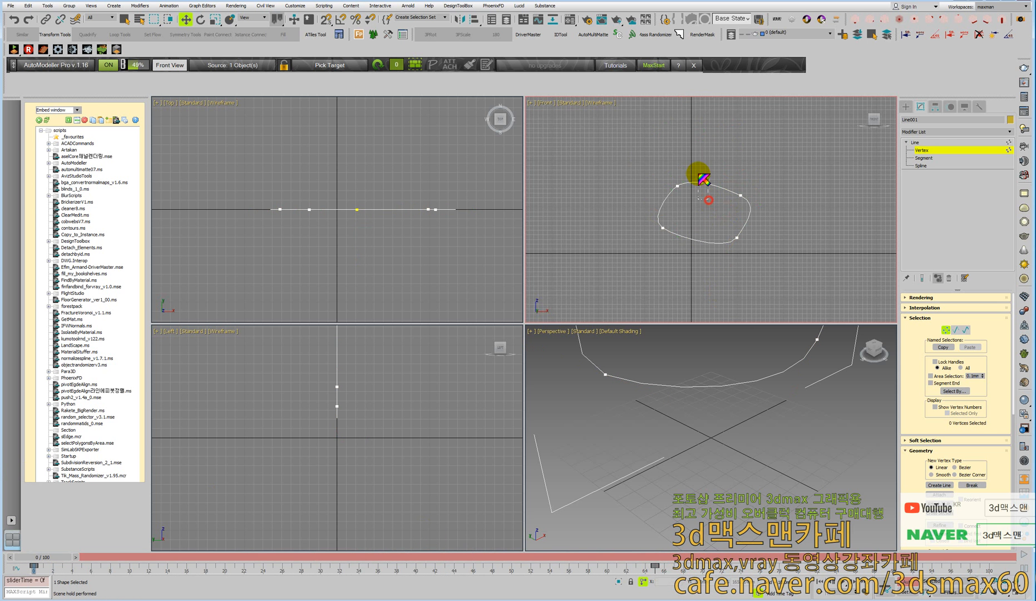
pyautogui.moveTo(711, 198)
pyautogui.mouseDown()
pyautogui.moveTo(672, 176)
pyautogui.moveTo(706, 185)
pyautogui.moveTo(695, 212)
pyautogui.mouseUp()
pyautogui.click(709, 204)
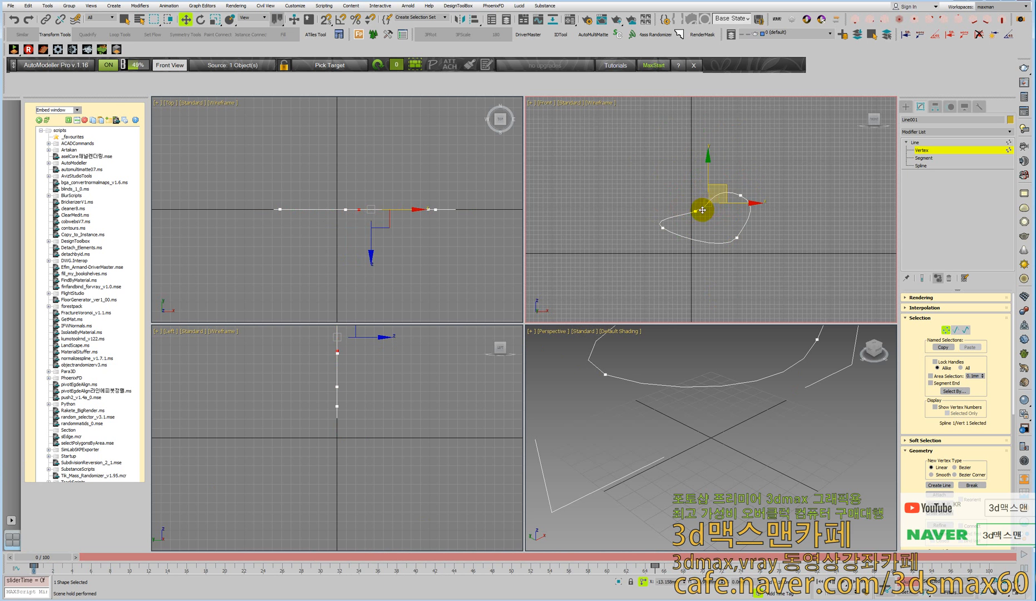
pyautogui.moveTo(764, 250); pyautogui.dragTo(656, 191)
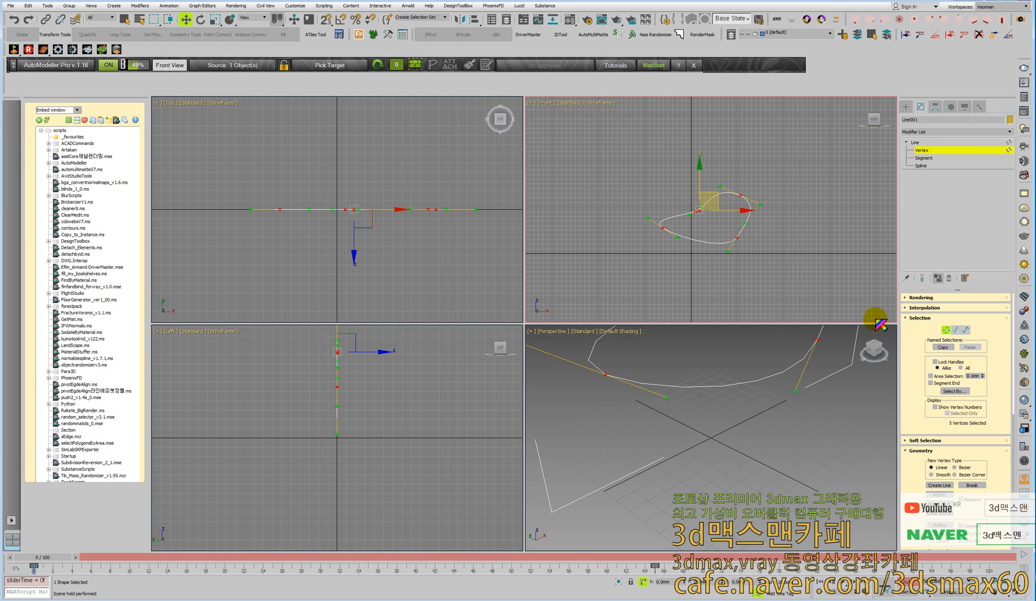
# Fuse the five selected spline vertices into a single point at frame 0
pyautogui.moveTo(929, 431); pyautogui.dragTo(933, 324)
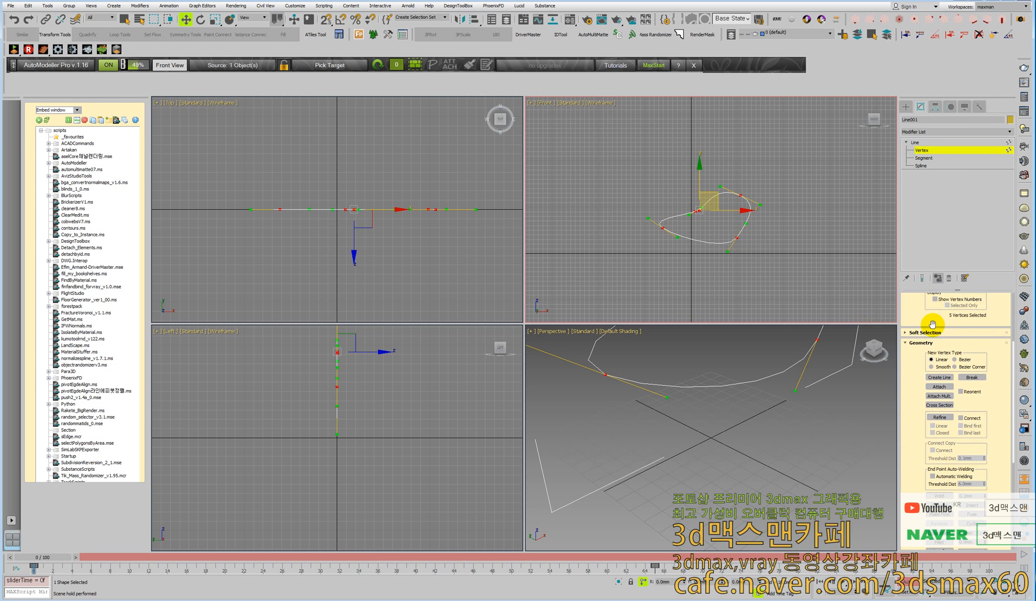
pyautogui.moveTo(909, 412); pyautogui.dragTo(921, 363)
pyautogui.click(971, 459)
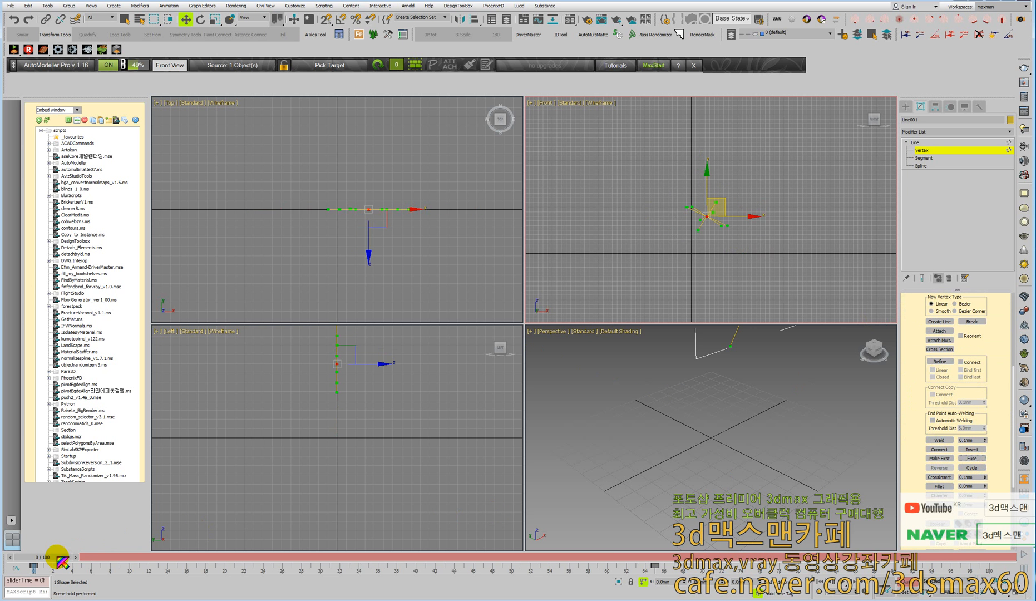
# At frame 8, reposition the spline's lower vertices in the Front viewport to reshape the outline into a slanted leaf form
pyautogui.moveTo(59, 559); pyautogui.dragTo(112, 562)
pyautogui.press('w')
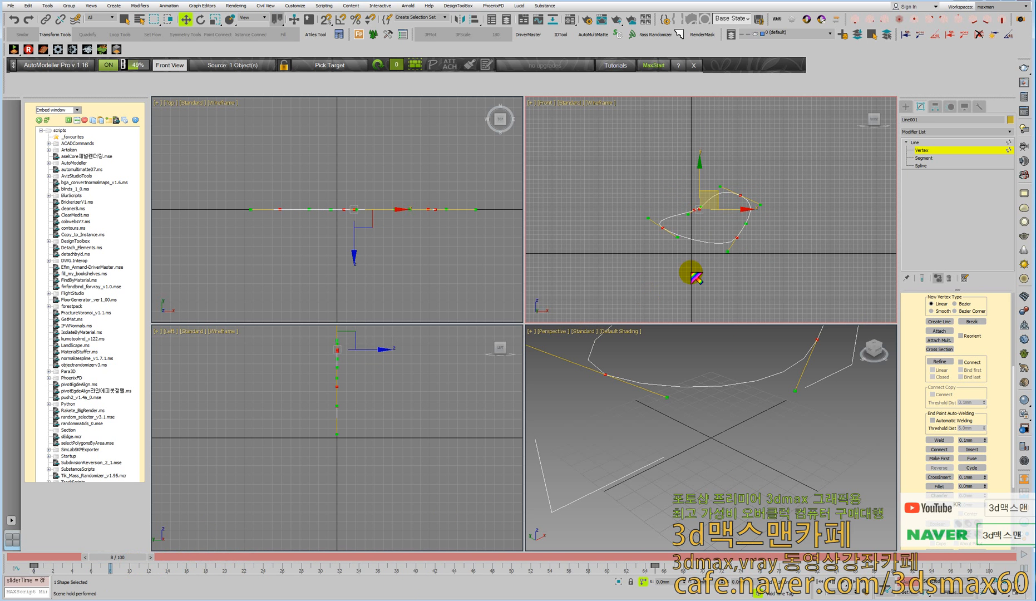
pyautogui.click(738, 238)
pyautogui.moveTo(738, 237); pyautogui.dragTo(690, 218)
pyautogui.rightClick(724, 229)
pyautogui.click(752, 255)
pyautogui.scroll(5, 688, 217)
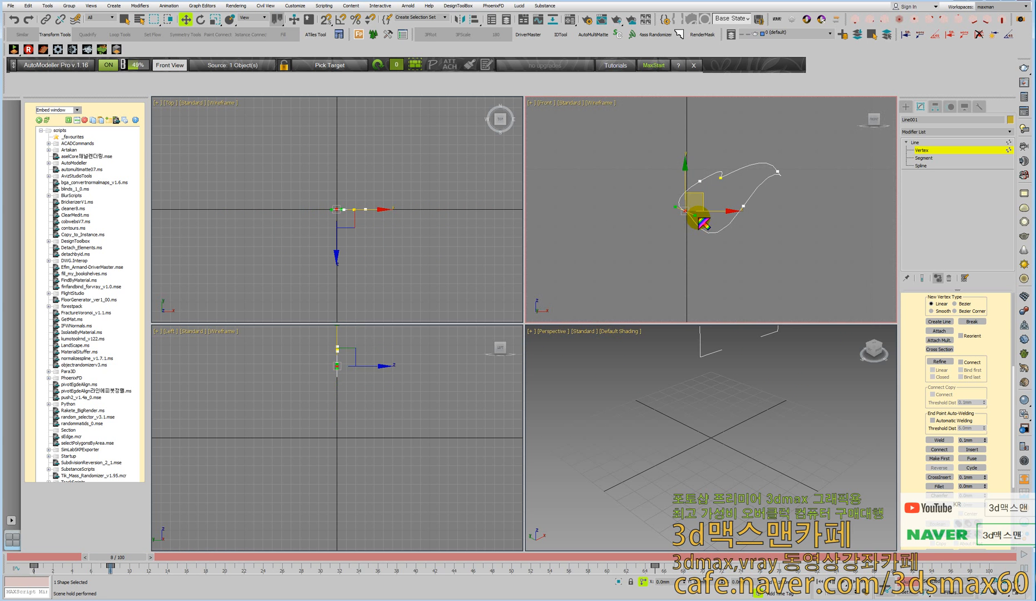
# Set the top middle vertex to Smooth and lower it into a dip, and move the lower-right vertex outward
pyautogui.click(722, 178)
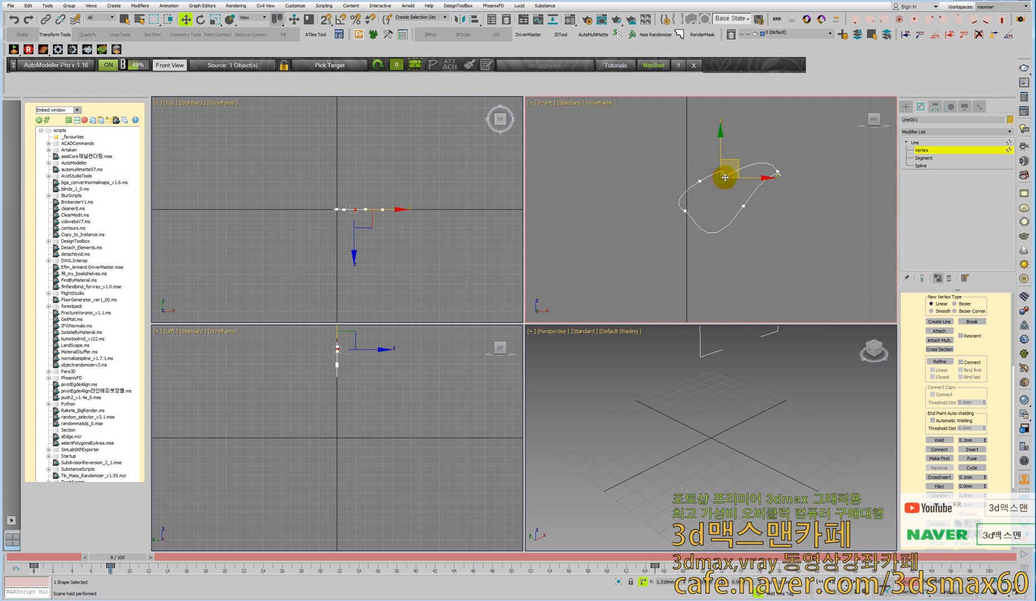
pyautogui.rightClick(734, 173)
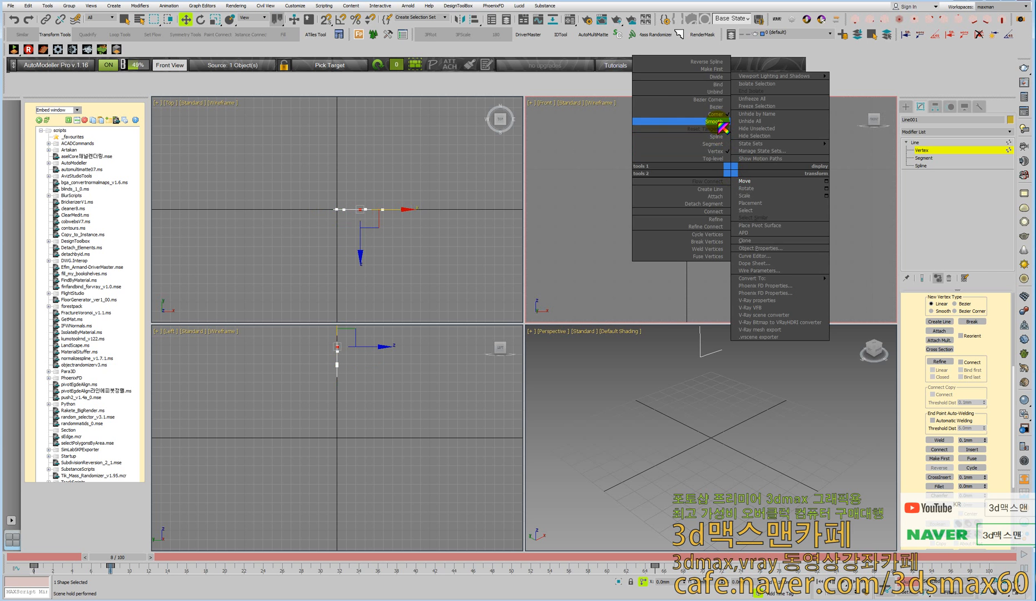
pyautogui.click(684, 134)
pyautogui.moveTo(726, 186); pyautogui.dragTo(767, 194)
pyautogui.click(778, 172)
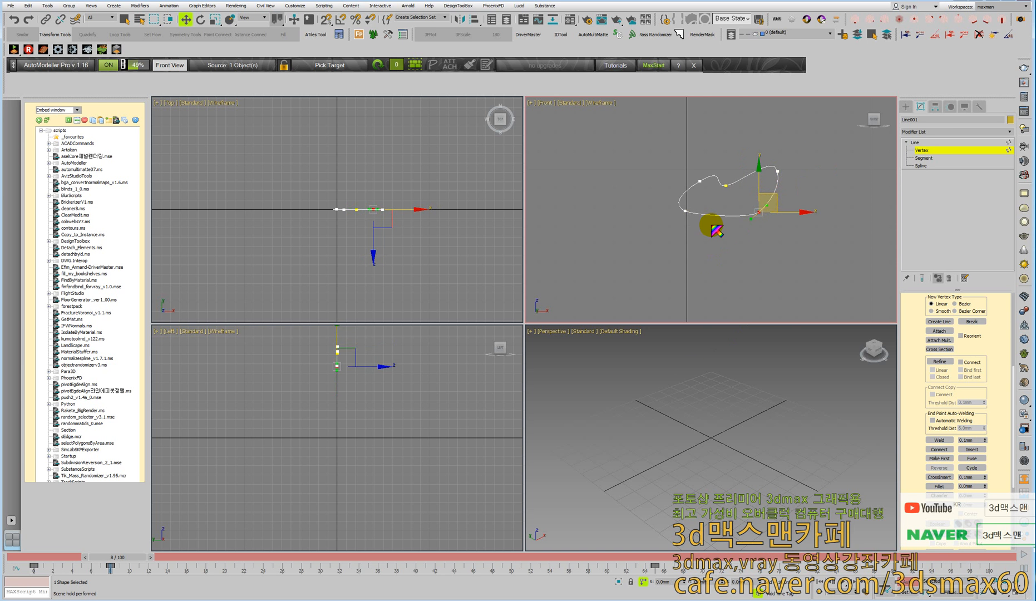
# Leave the spline's Vertex level and scrub the timeline to frame 65 to preview the growing shape in Perspective
pyautogui.rightClick(689, 370)
pyautogui.click(924, 148)
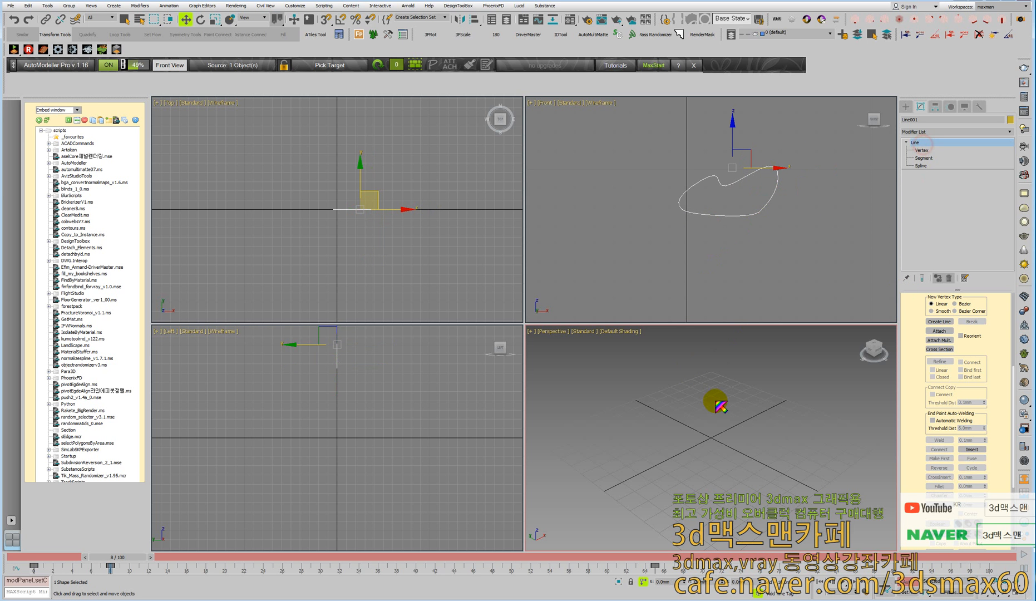
pyautogui.scroll(-3, 699, 409)
pyautogui.moveTo(113, 564); pyautogui.dragTo(638, 574)
pyautogui.press('w')
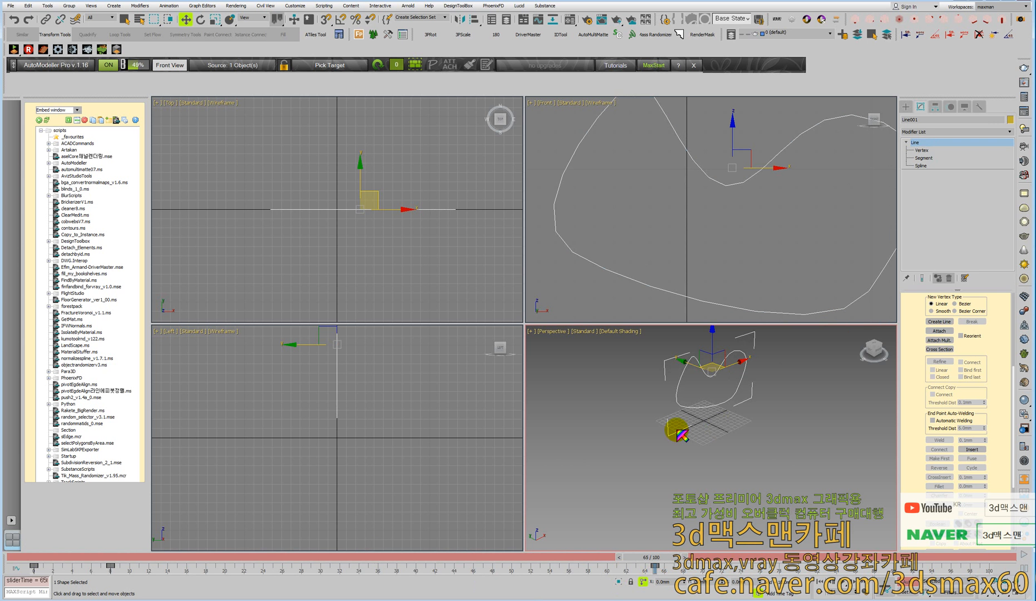
# Turn off Auto Key and apply an Extrude modifier with an amount of 25 mm to the spline
pyautogui.hotkey('shift', 'e')
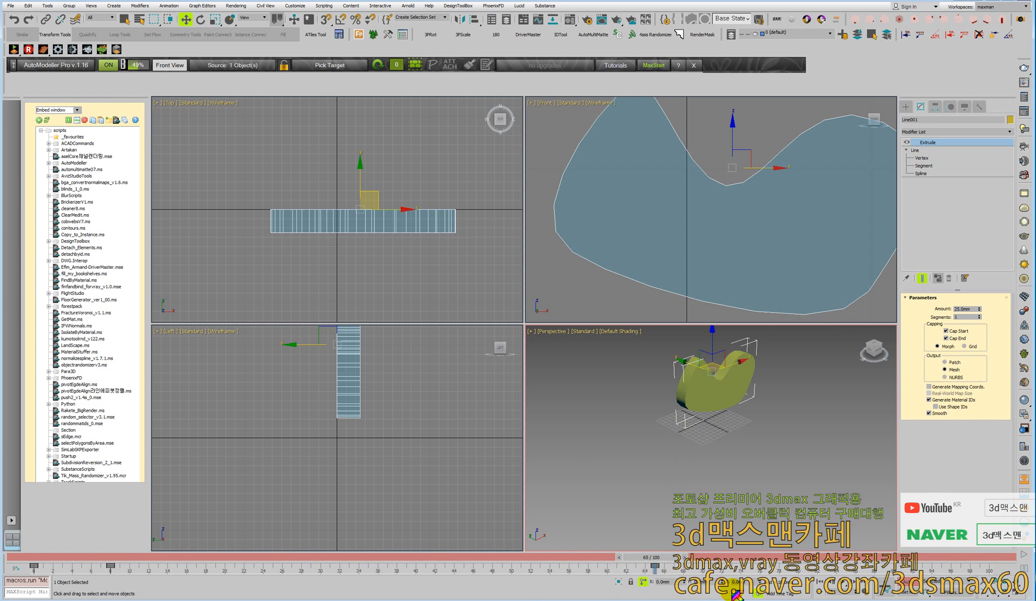
pyautogui.hotkey('ctrl', 'z')
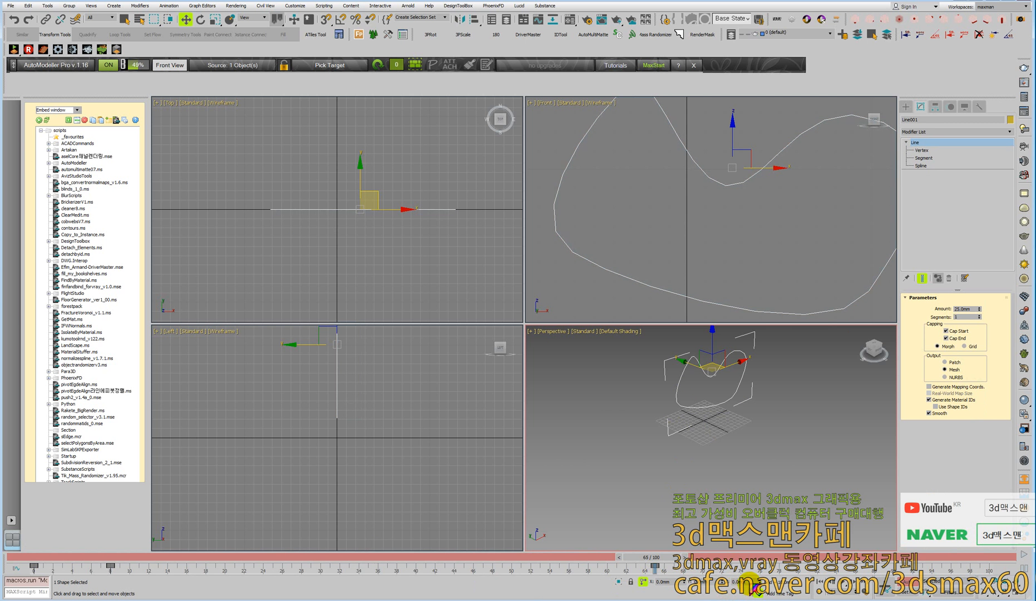
pyautogui.click(899, 582)
pyautogui.hotkey('shift', 'e')
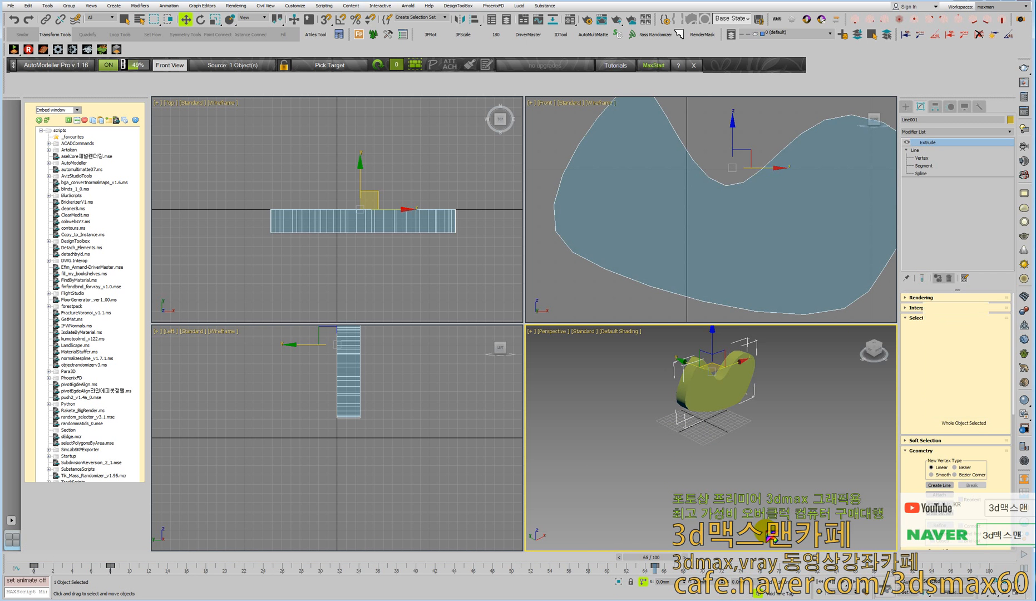
# Scrub the timeline to preview the extruded shape's animation, and bring up the apartment cutaway reference image
pyautogui.moveTo(600, 563); pyautogui.dragTo(880, 585)
pyautogui.press('w')
pyautogui.moveTo(700, 471); pyautogui.dragTo(674, 476, button='middle')
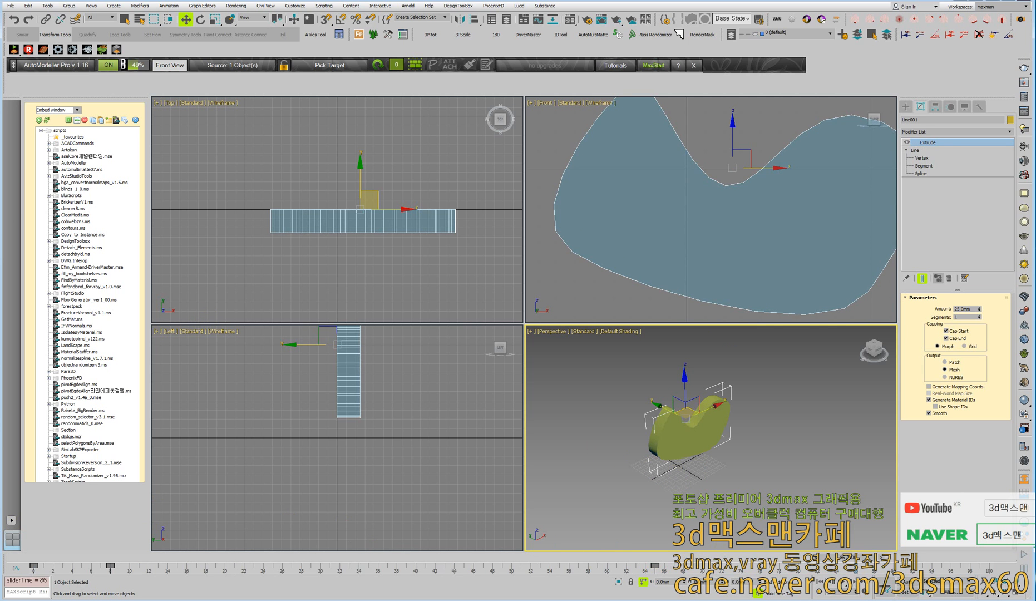
pyautogui.moveTo(1, 31); pyautogui.dragTo(642, 2)
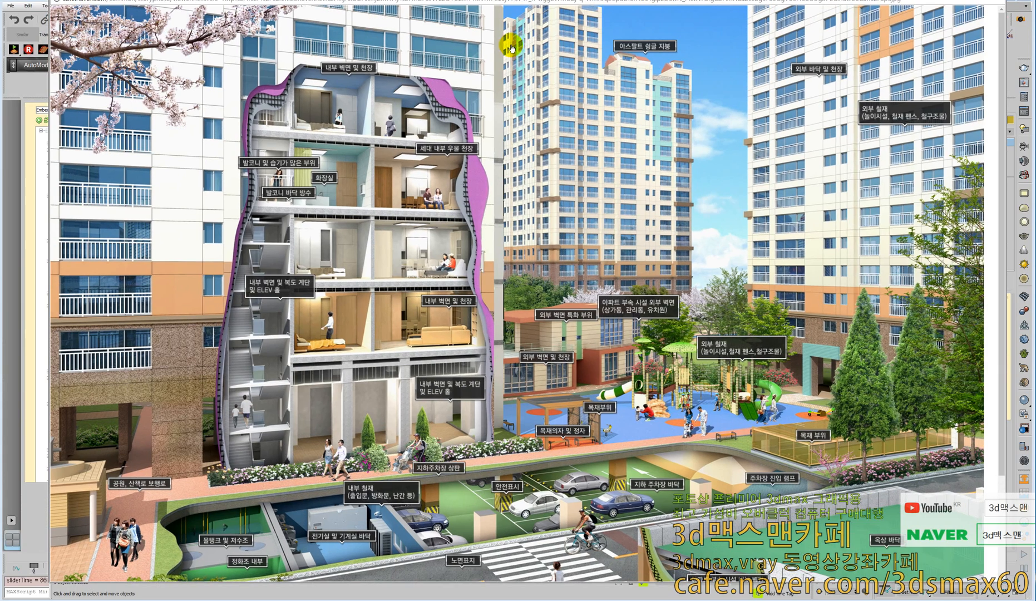